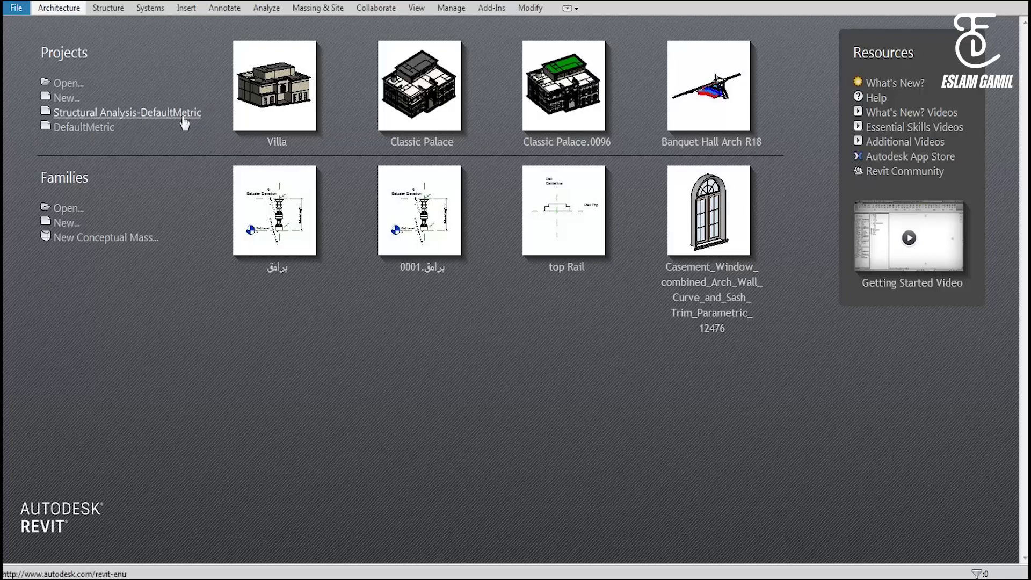
# - In Options > File Locations, start adding a new project template entry with the + button
pyautogui.click(17, 9)
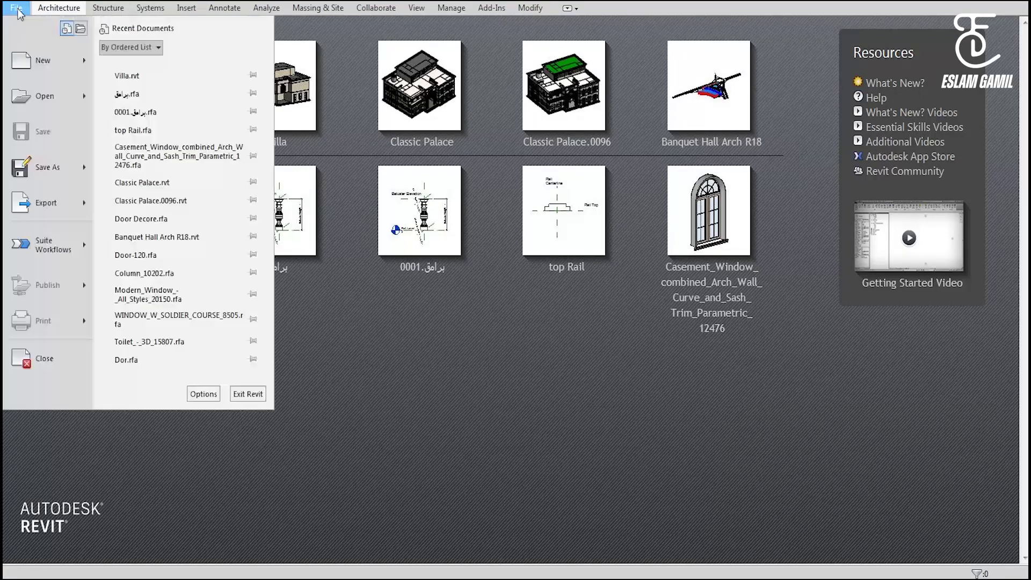
pyautogui.click(200, 393)
pyautogui.click(417, 129)
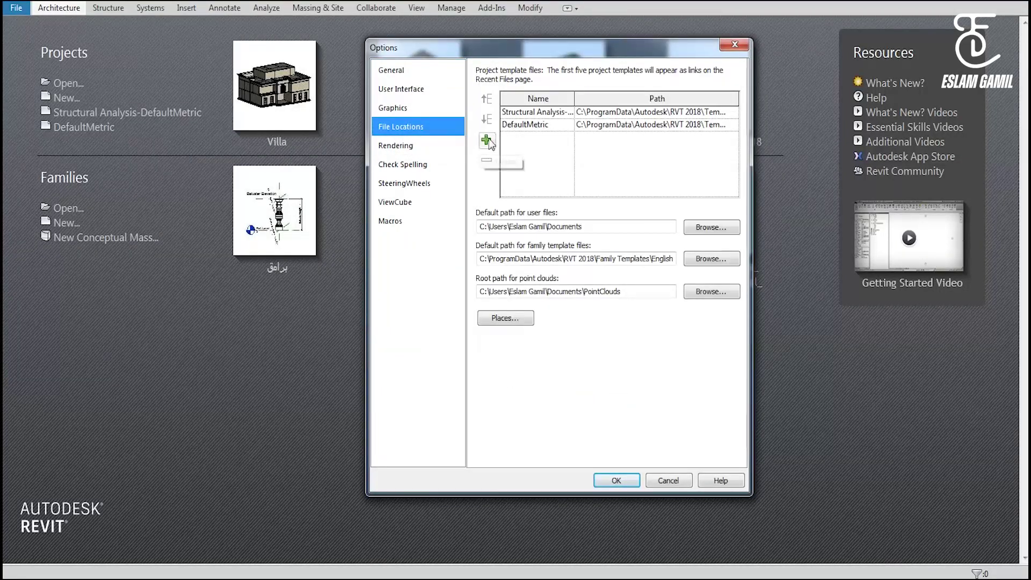
pyautogui.click(487, 140)
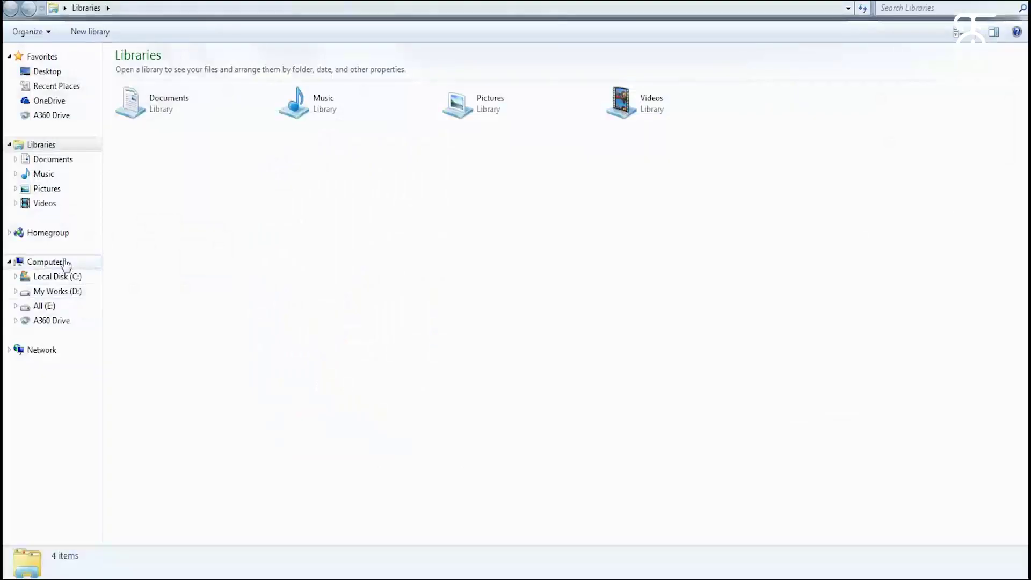
# - Open Local Disk (C:) and verify Folder Options shows hidden files, folders and drives, unchanged
pyautogui.click(60, 276)
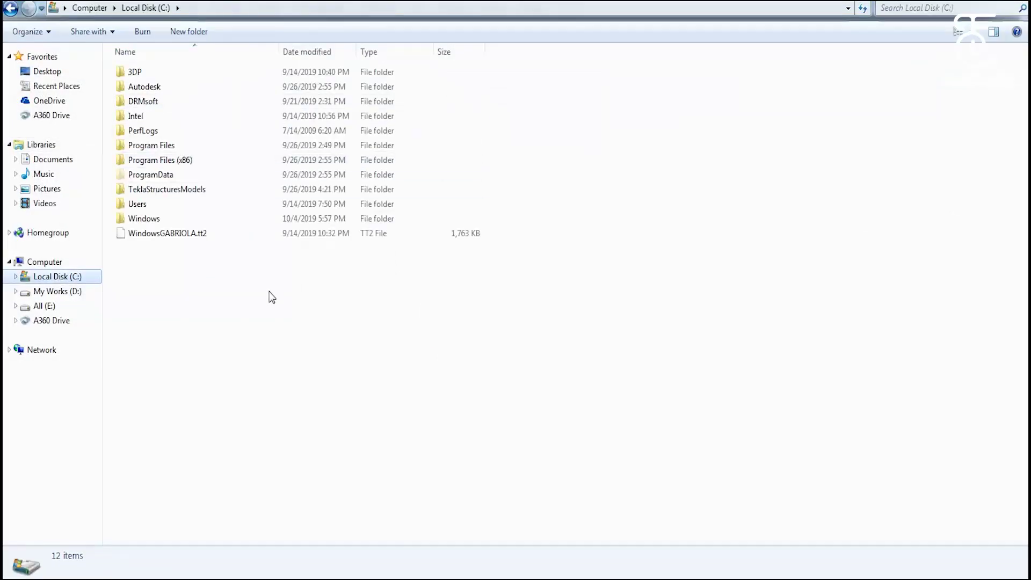
pyautogui.press('alt')
pyautogui.click(96, 31)
pyautogui.click(112, 98)
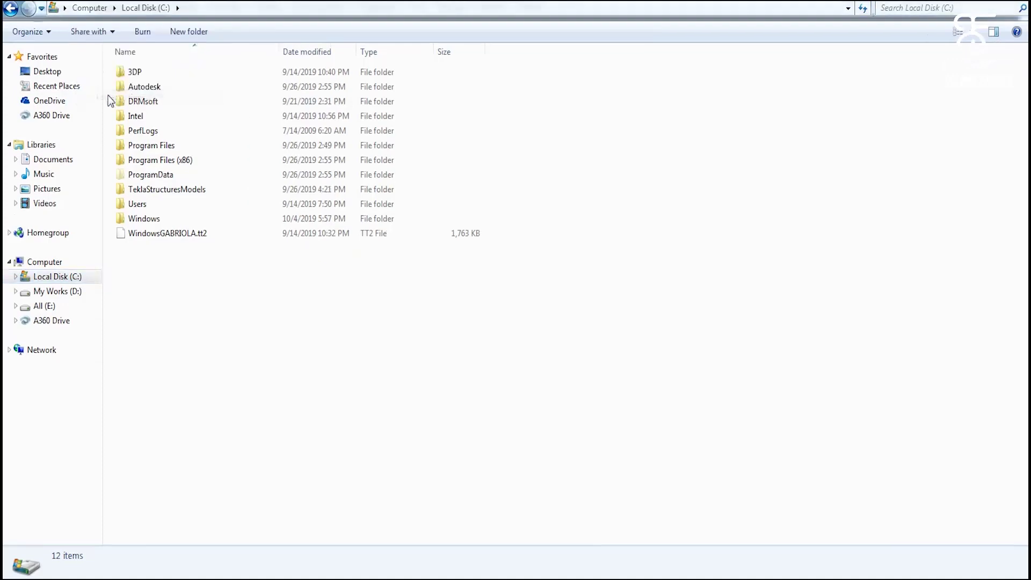
pyautogui.click(64, 67)
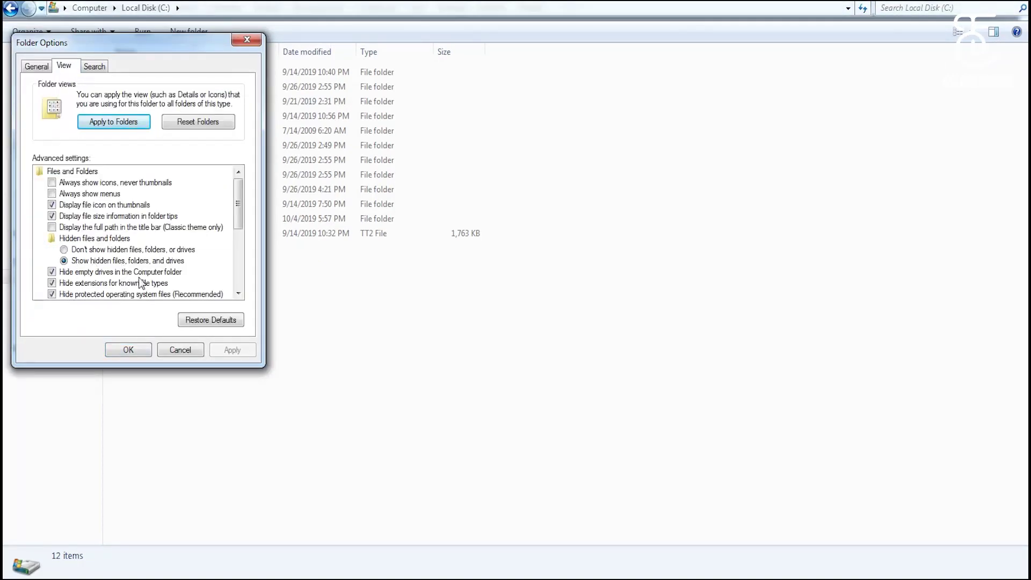
pyautogui.click(173, 350)
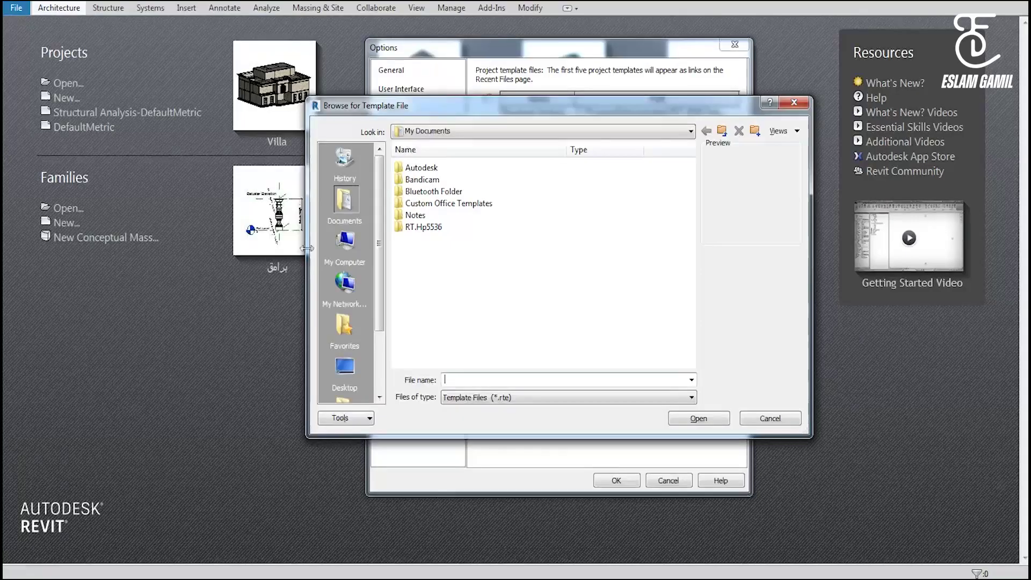
# - Browse the template browser to C:\ProgramData\Autodesk\RVT 2018\Templates\US Metric
pyautogui.click(344, 248)
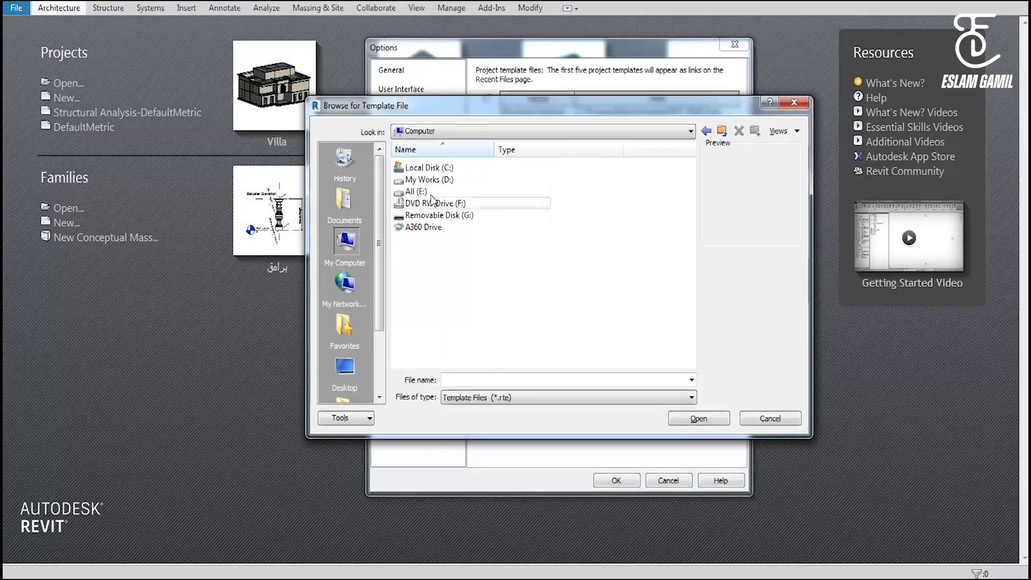
pyautogui.doubleClick(438, 168)
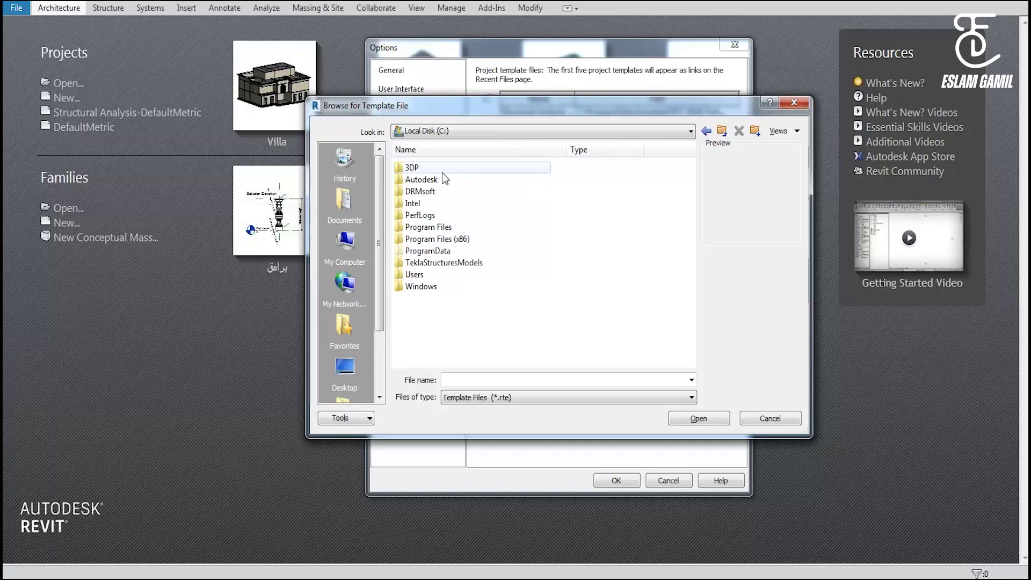
pyautogui.doubleClick(429, 251)
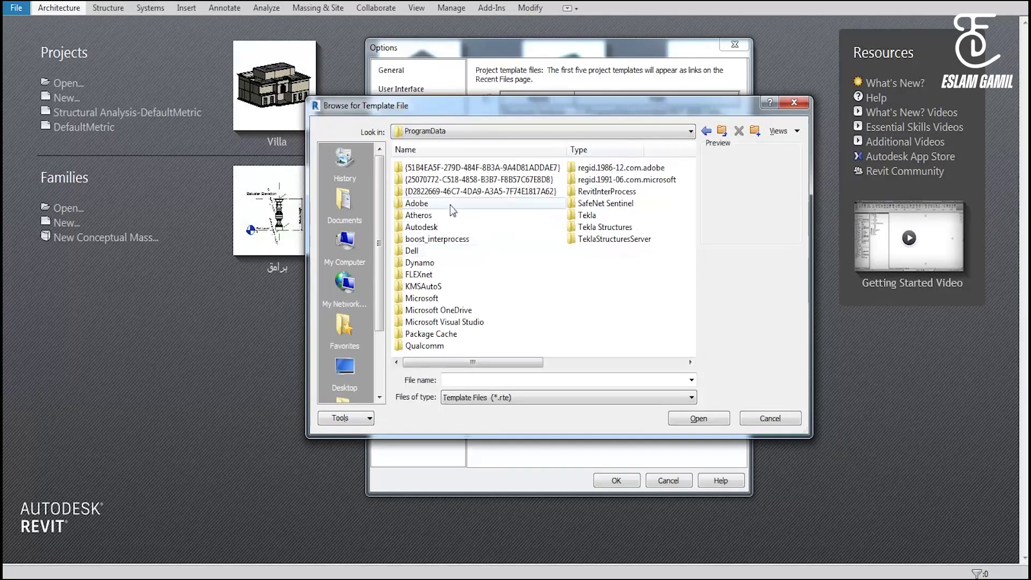
pyautogui.doubleClick(424, 226)
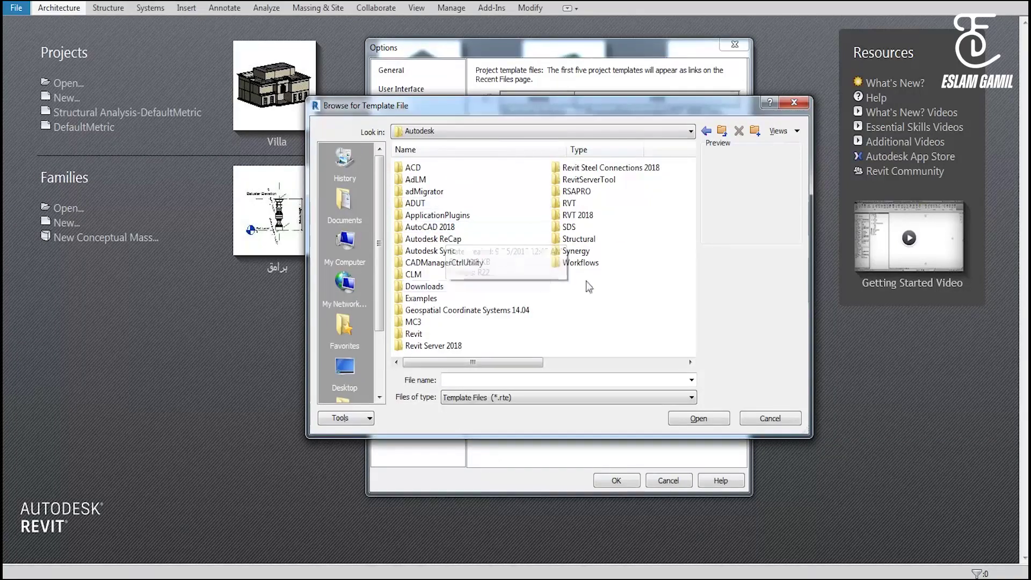
pyautogui.doubleClick(601, 217)
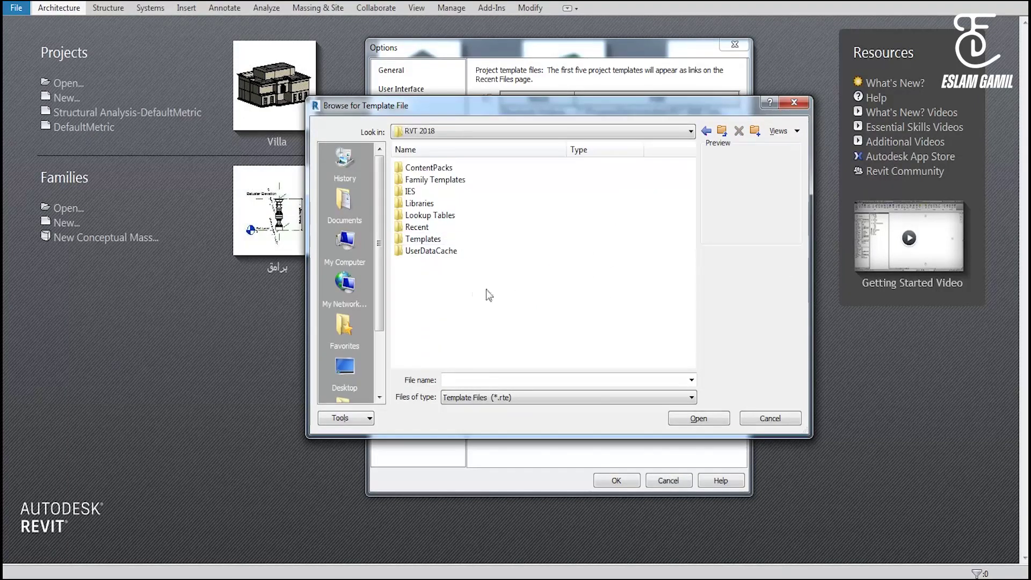
pyautogui.doubleClick(437, 243)
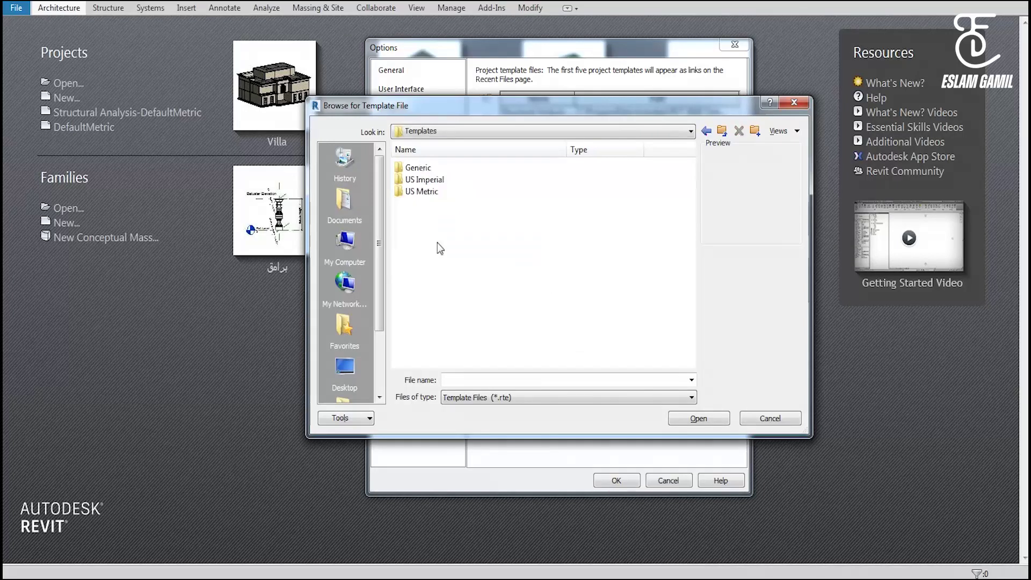
pyautogui.doubleClick(444, 194)
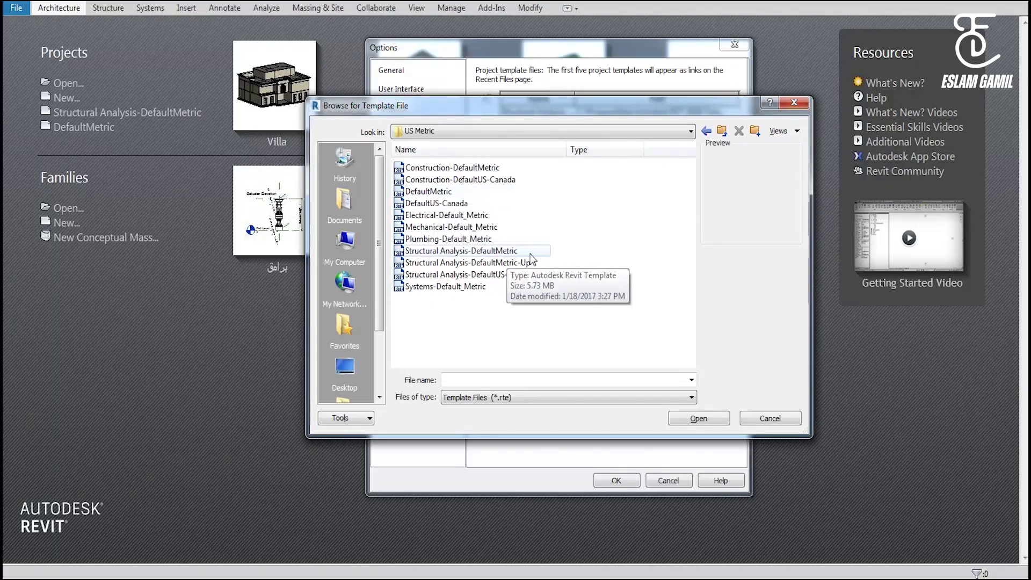
# - Cancel the browser, select the DefaultMetric template entry, and accept the Options dialog
pyautogui.click(780, 419)
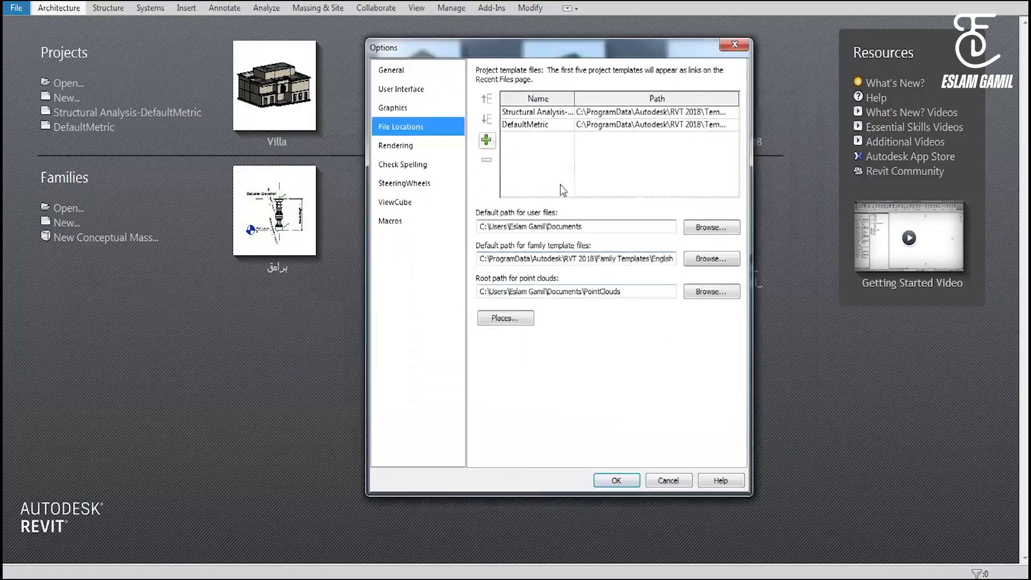
pyautogui.click(512, 124)
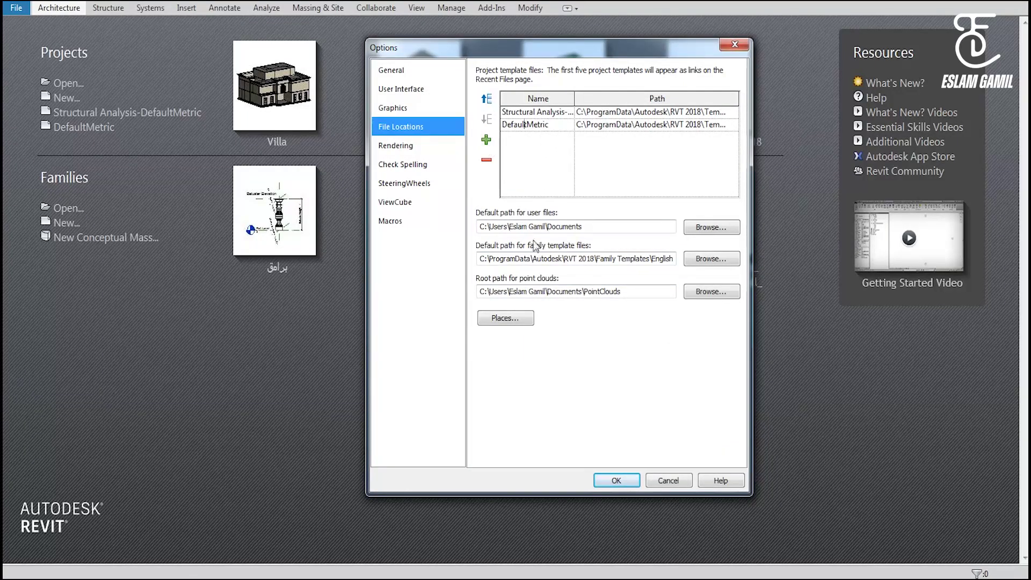
pyautogui.click(628, 482)
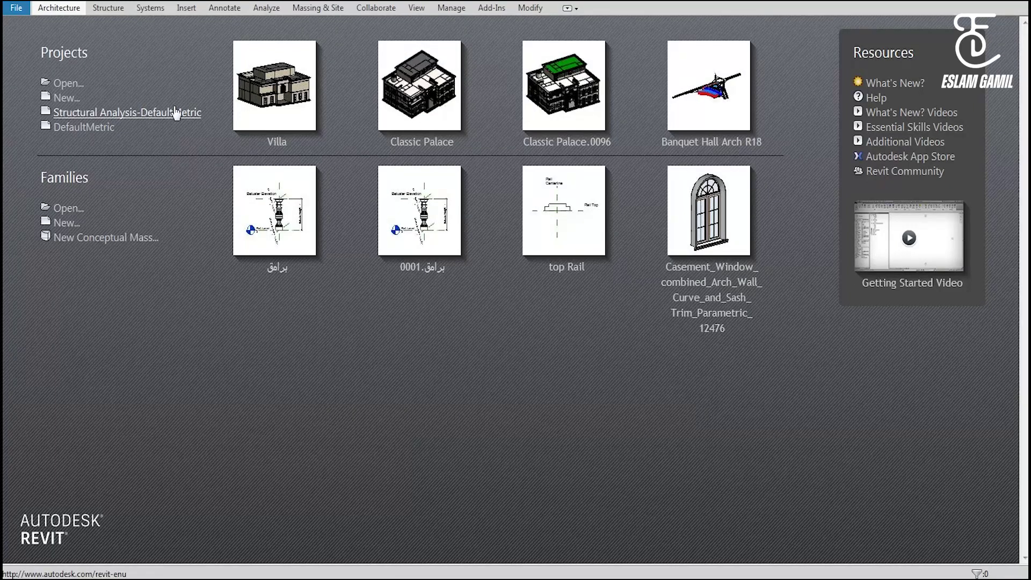
# - Create a new project from Structural Analysis-DefaultMetric and look through the Structure, Architecture and View tabs
pyautogui.click(175, 111)
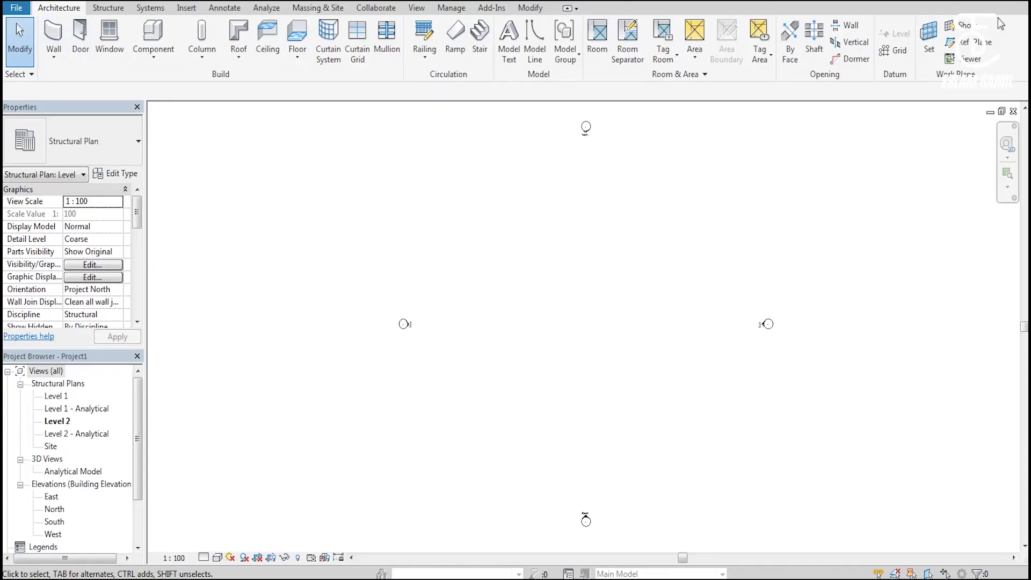
pyautogui.click(121, 12)
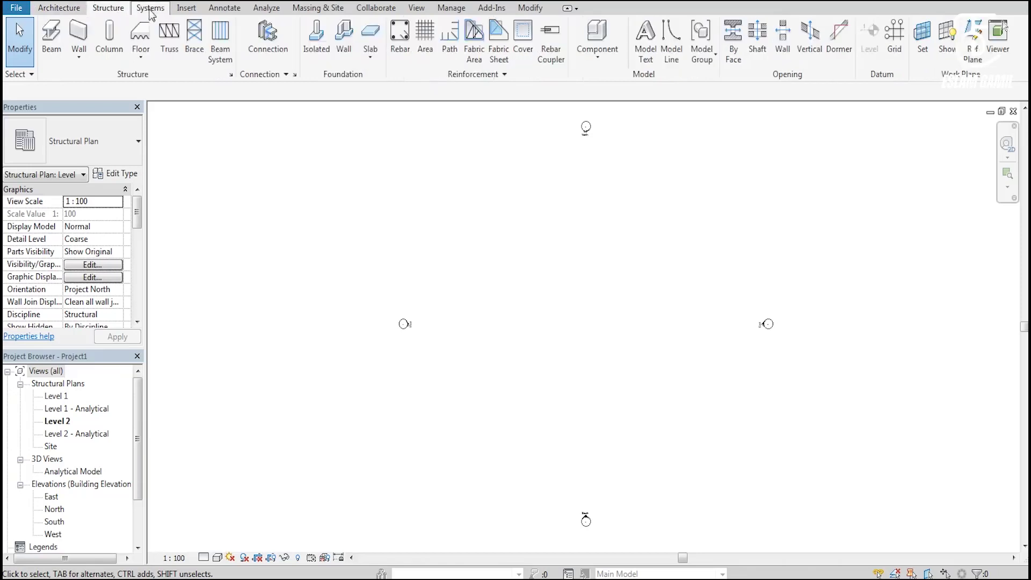
pyautogui.click(73, 16)
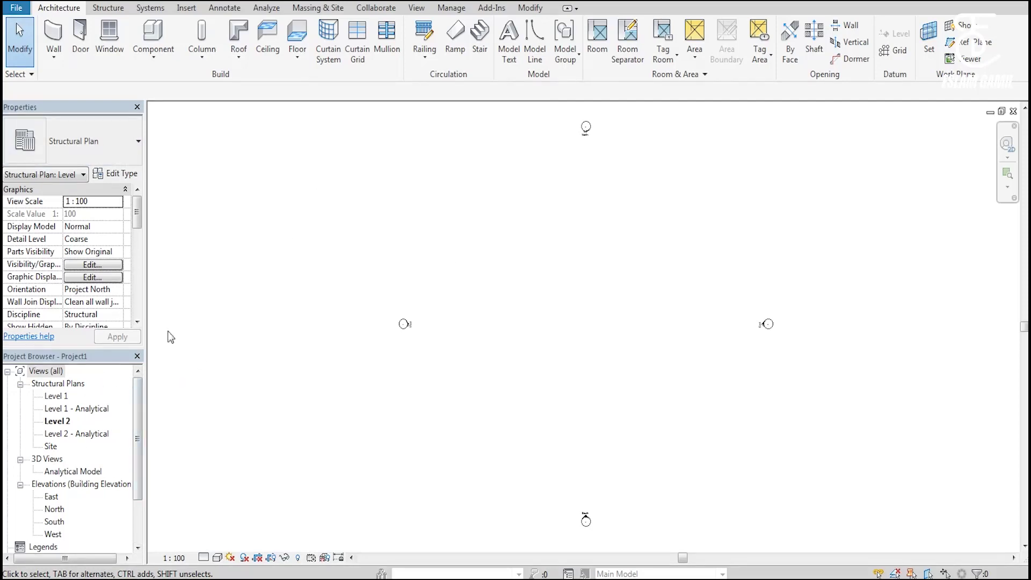
pyautogui.click(425, 9)
pyautogui.click(1024, 63)
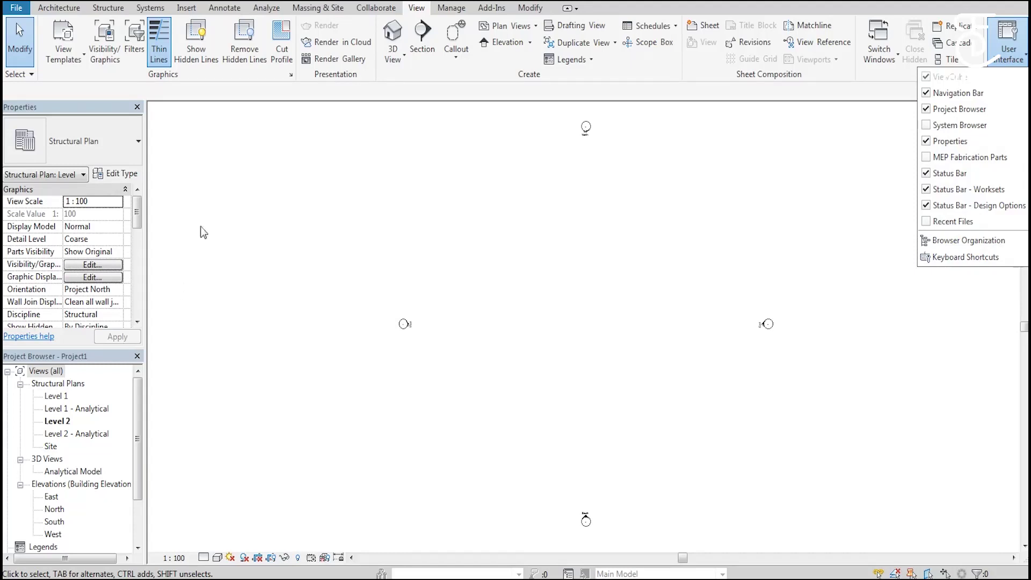
pyautogui.click(1008, 37)
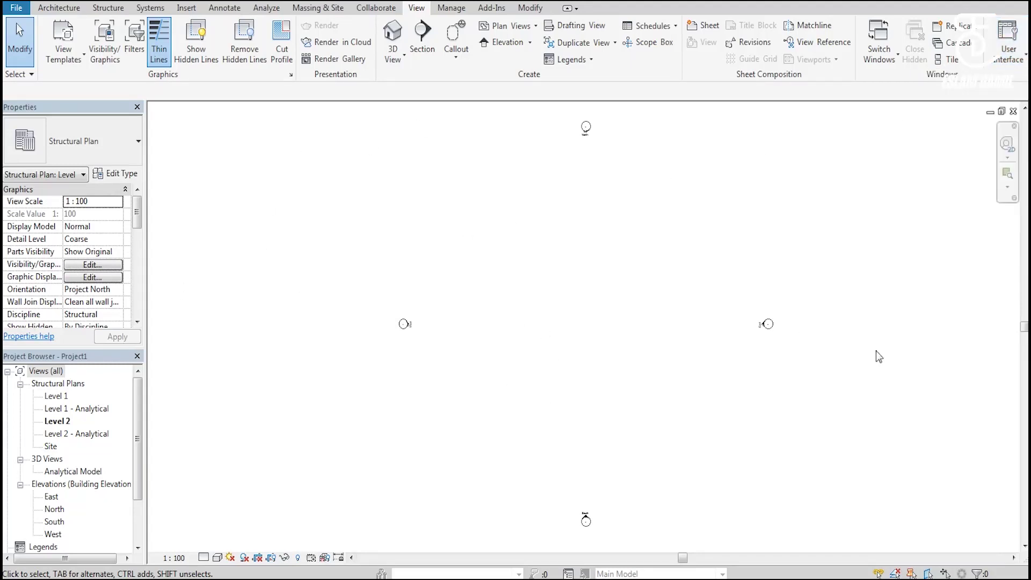
pyautogui.press('alt')
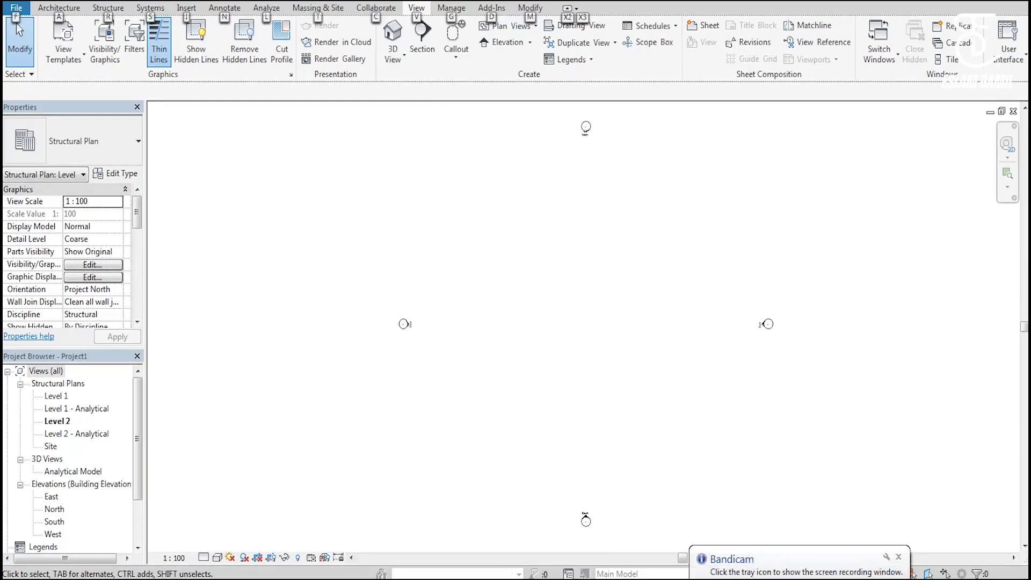
pyautogui.press('Escape')
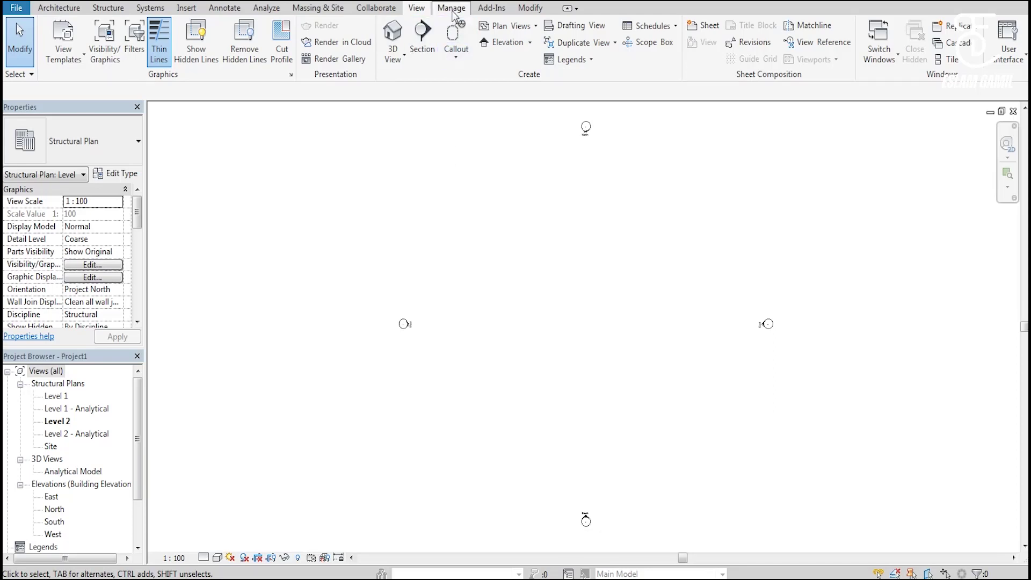
# - In Project Units, try Meters and centimeters for Length, then keep Millimeters with 0 decimals
pyautogui.click(463, 10)
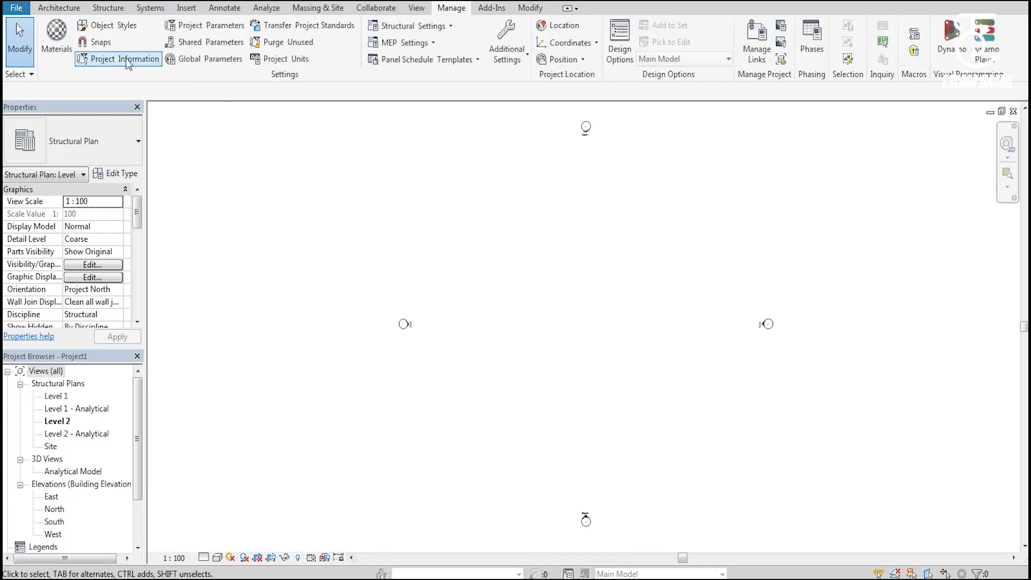
pyautogui.click(287, 59)
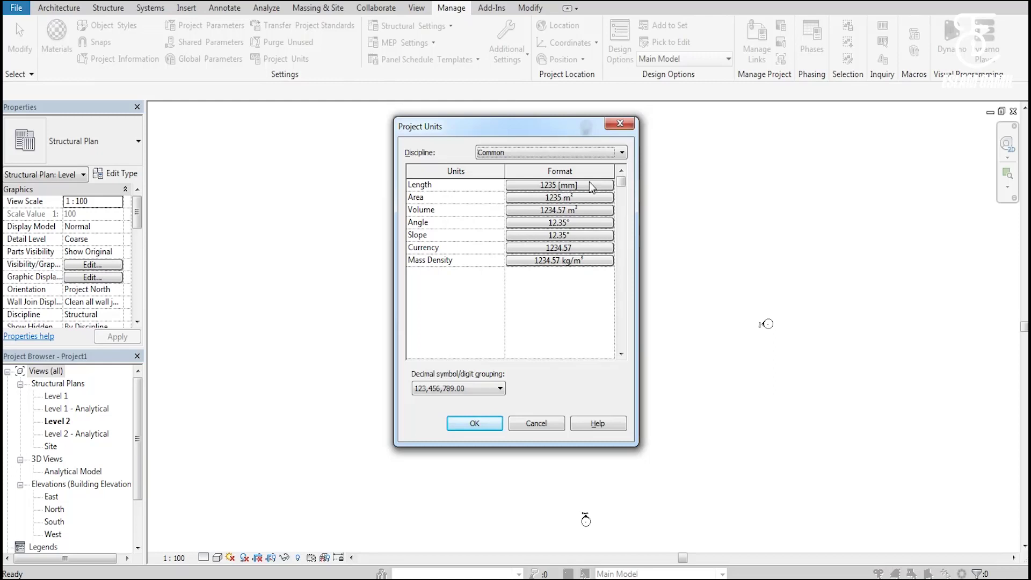
pyautogui.click(553, 186)
pyautogui.click(559, 211)
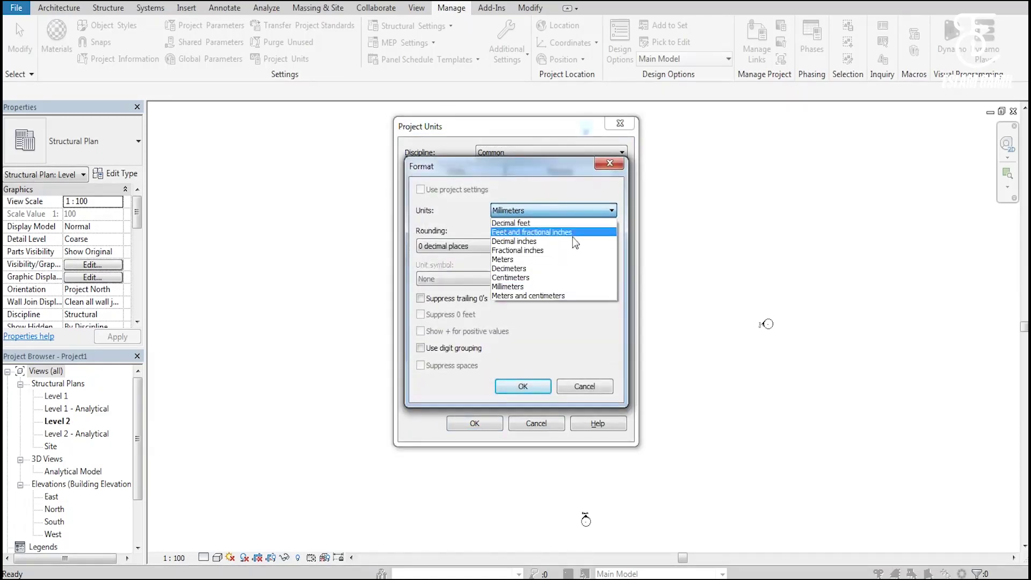
pyautogui.click(529, 296)
pyautogui.click(547, 211)
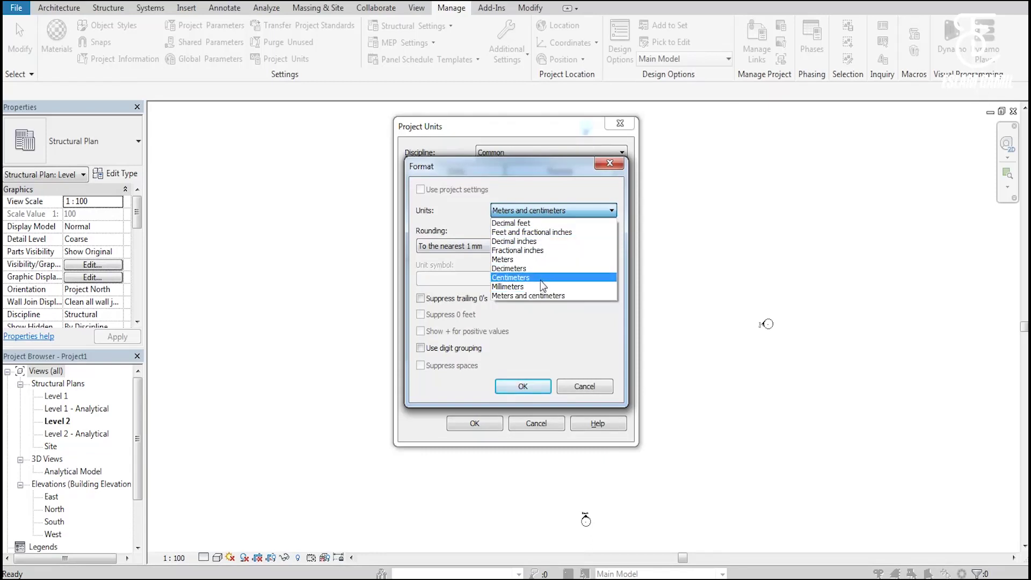
pyautogui.click(540, 287)
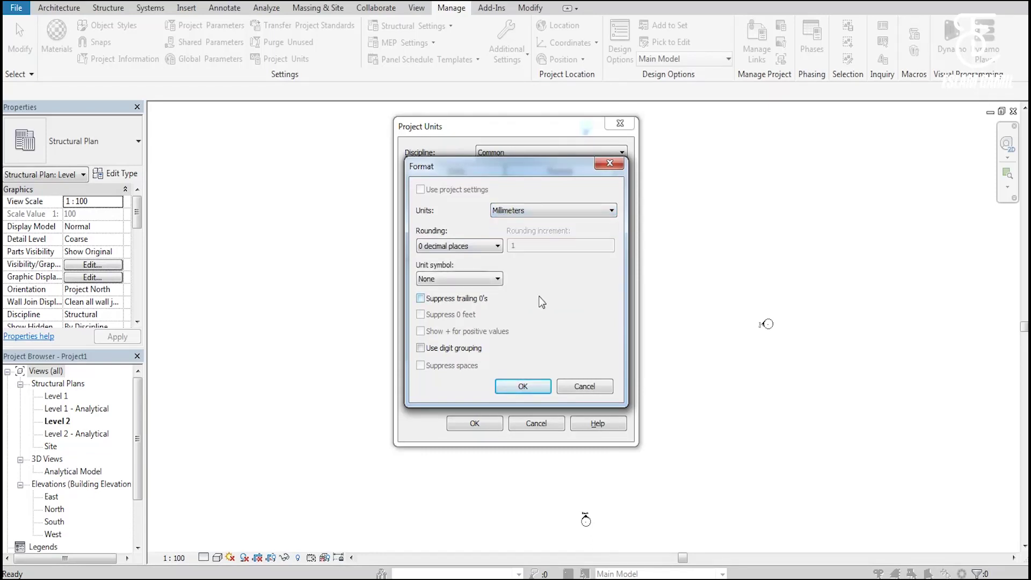
pyautogui.click(519, 387)
pyautogui.click(474, 422)
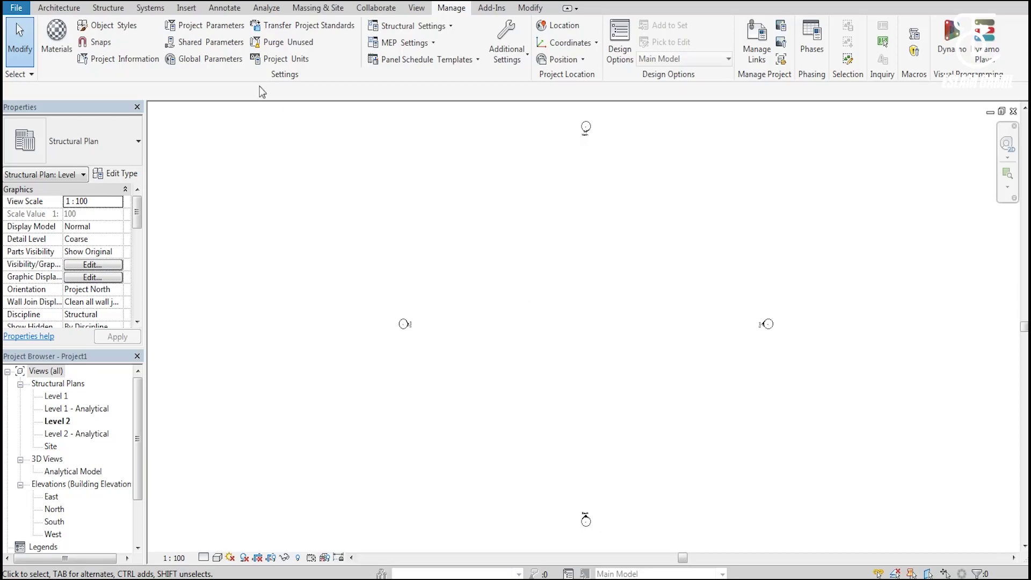
# - Link Classic Palace.rvt from the Desktop's New folder (6) into the Level 2 plan
pyautogui.click(186, 11)
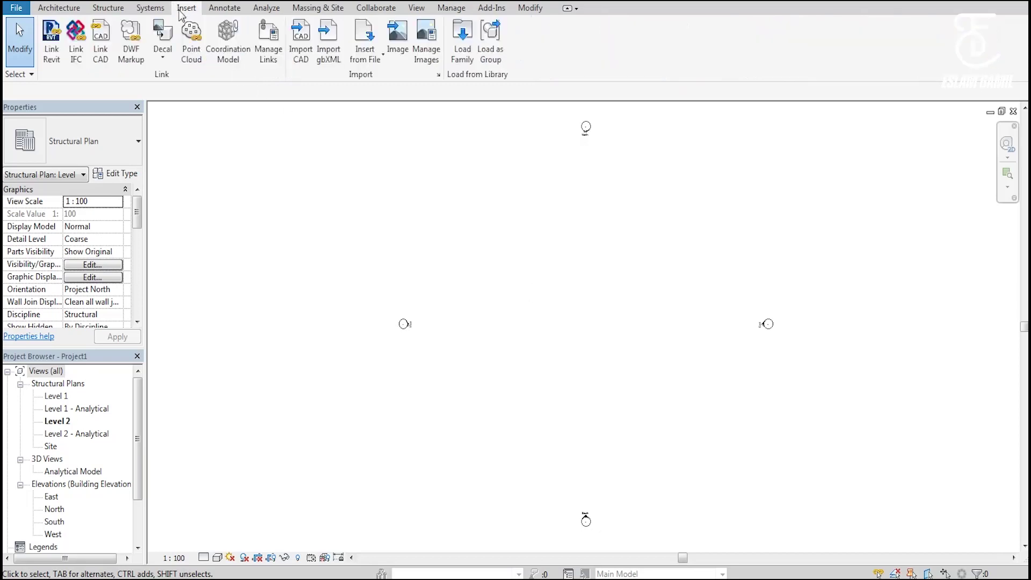
pyautogui.click(51, 55)
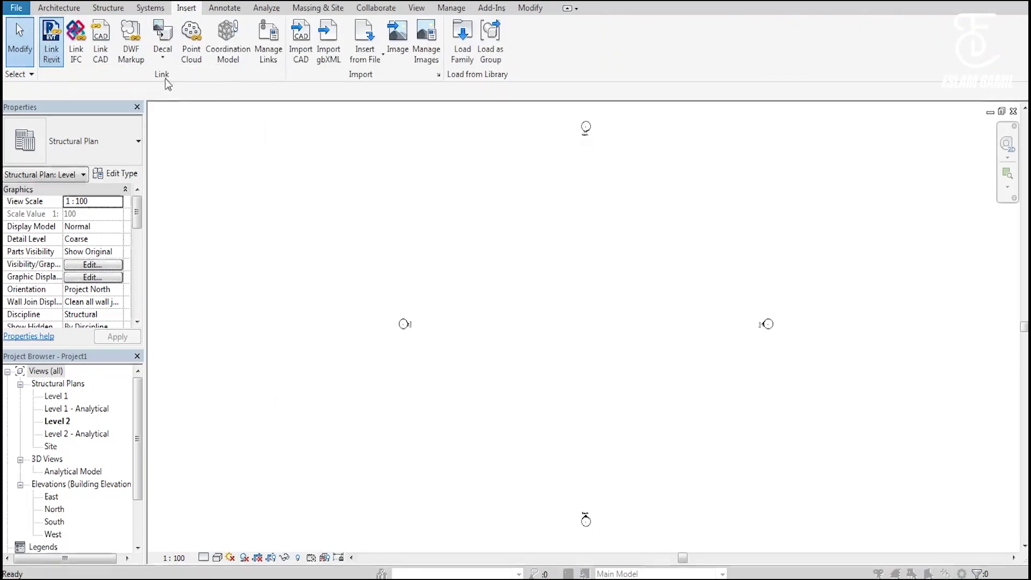
pyautogui.click(312, 373)
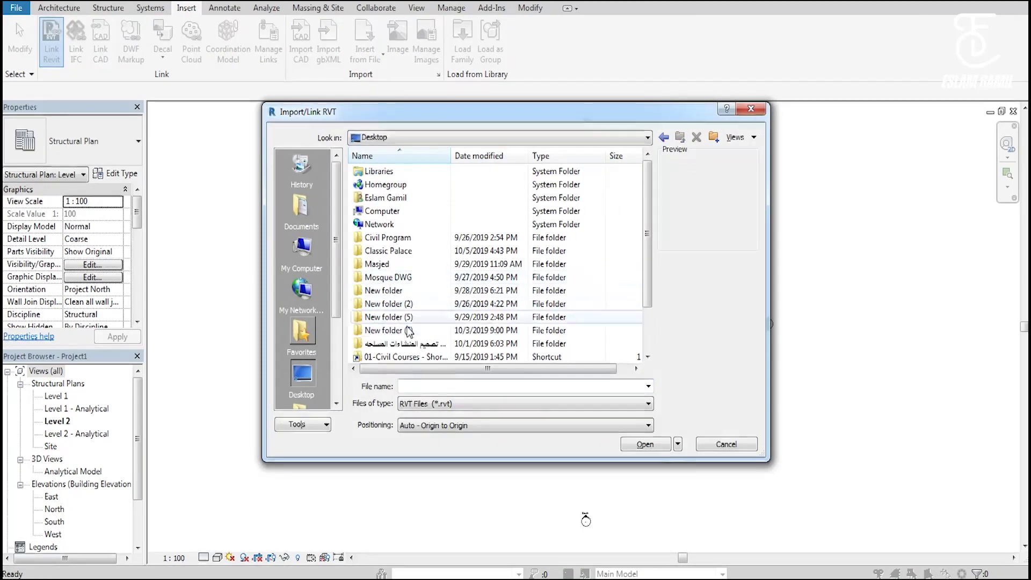
pyautogui.doubleClick(406, 332)
pyautogui.click(403, 224)
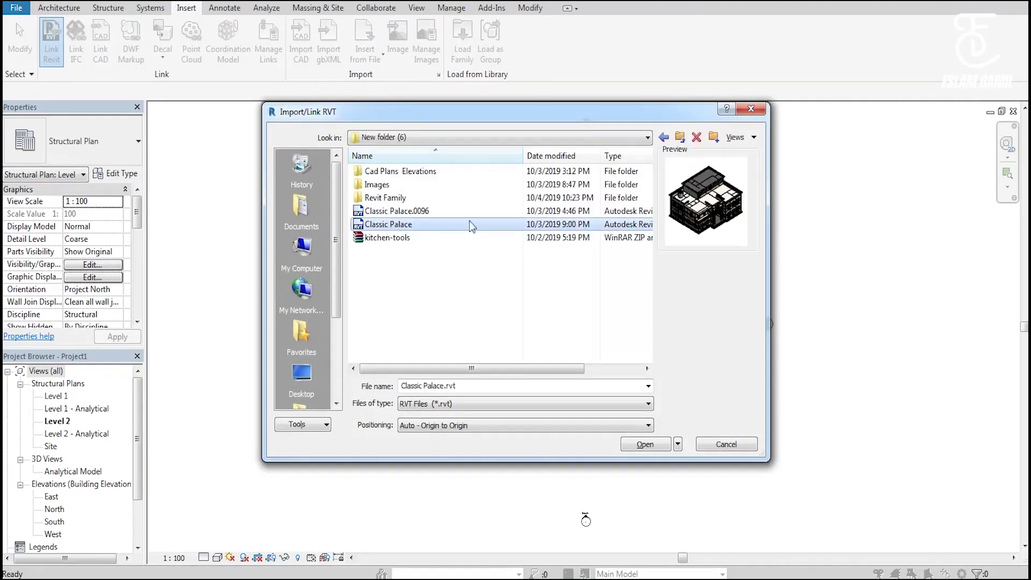
pyautogui.click(646, 445)
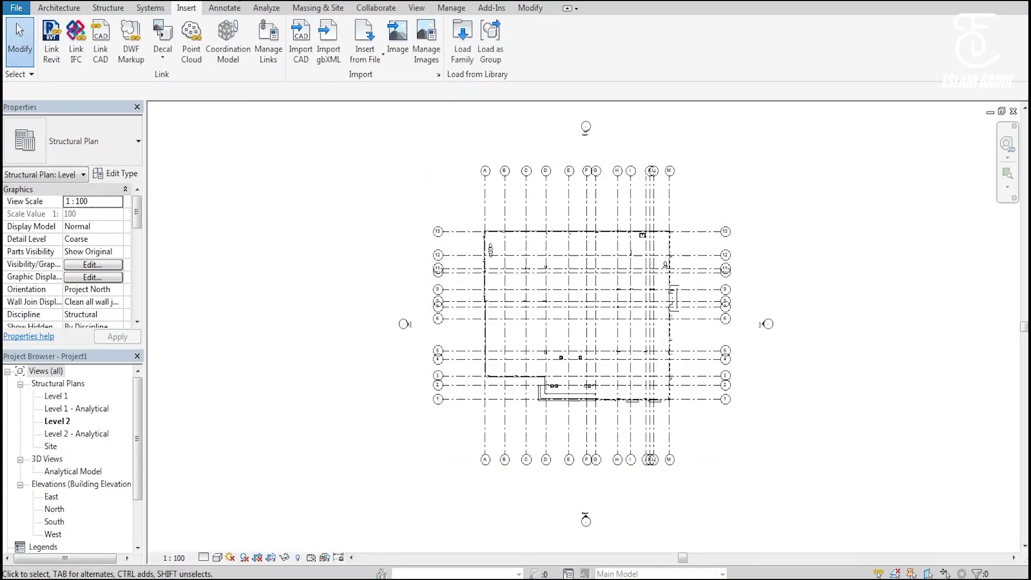
# - Open the default 3D view with Architectural discipline and Realistic visual style, orbiting the building
pyautogui.press('3')
pyautogui.press('d')
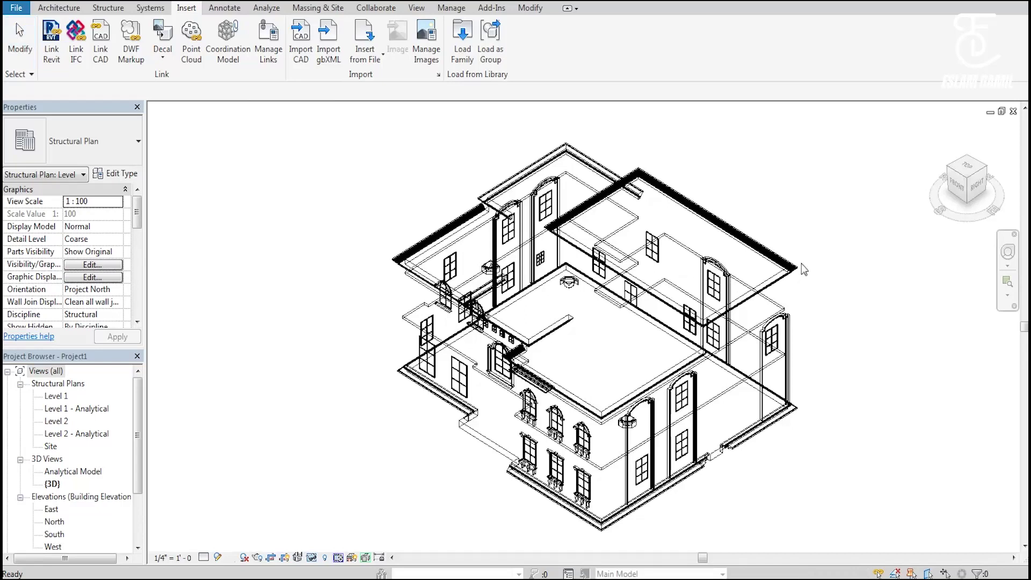
pyautogui.moveTo(798, 206); pyautogui.dragTo(739, 157, button='middle')
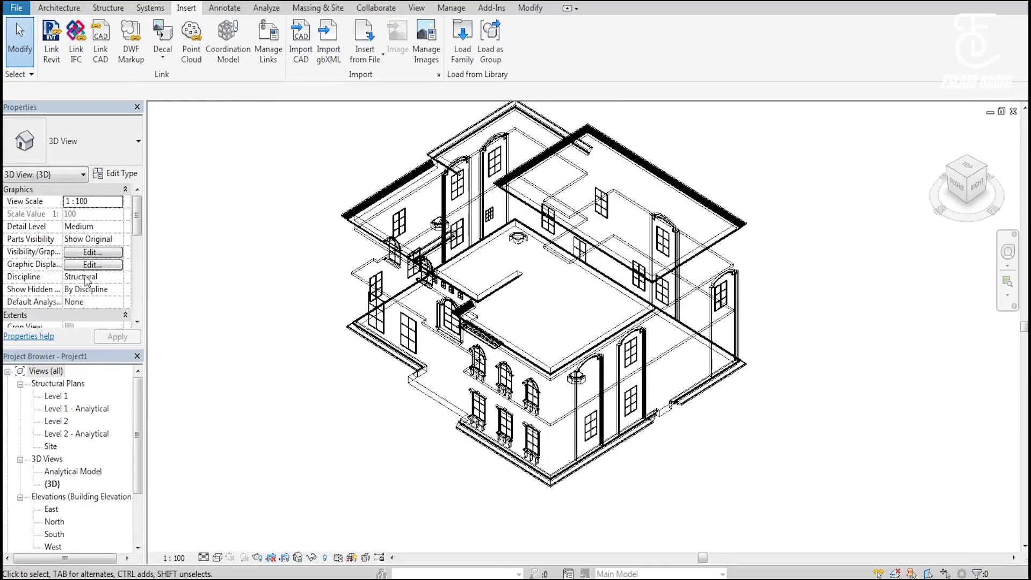
pyautogui.click(117, 277)
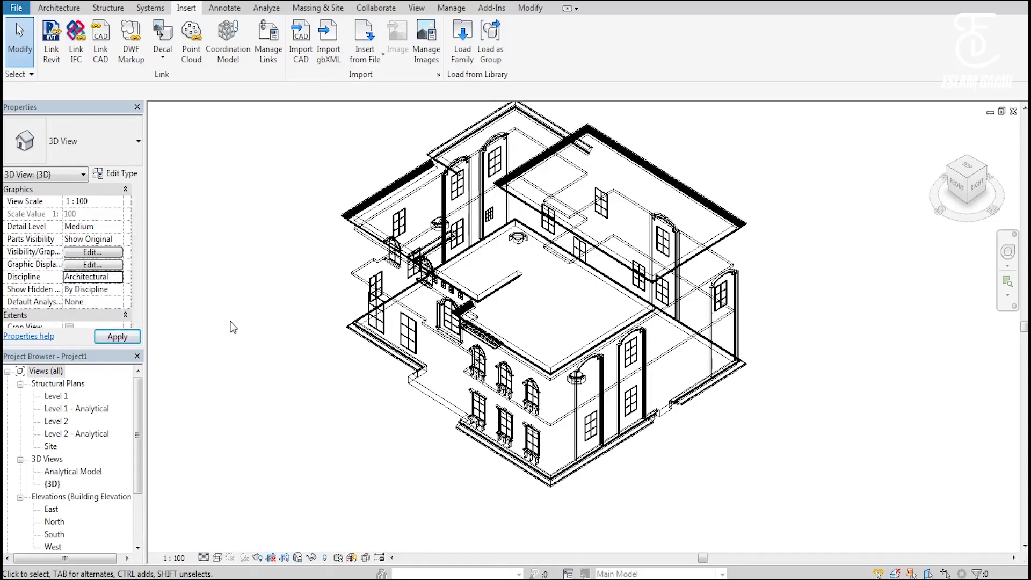
pyautogui.click(218, 557)
pyautogui.click(226, 529)
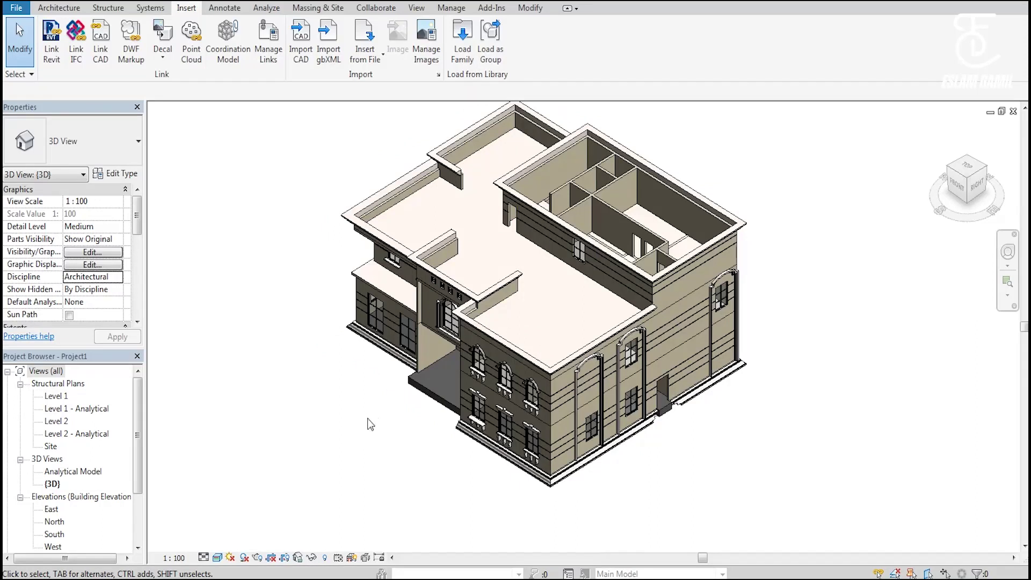
pyautogui.keyDown('shift'); pyautogui.moveTo(357, 383); pyautogui.dragTo(570, 330, button='middle'); pyautogui.keyUp('shift')
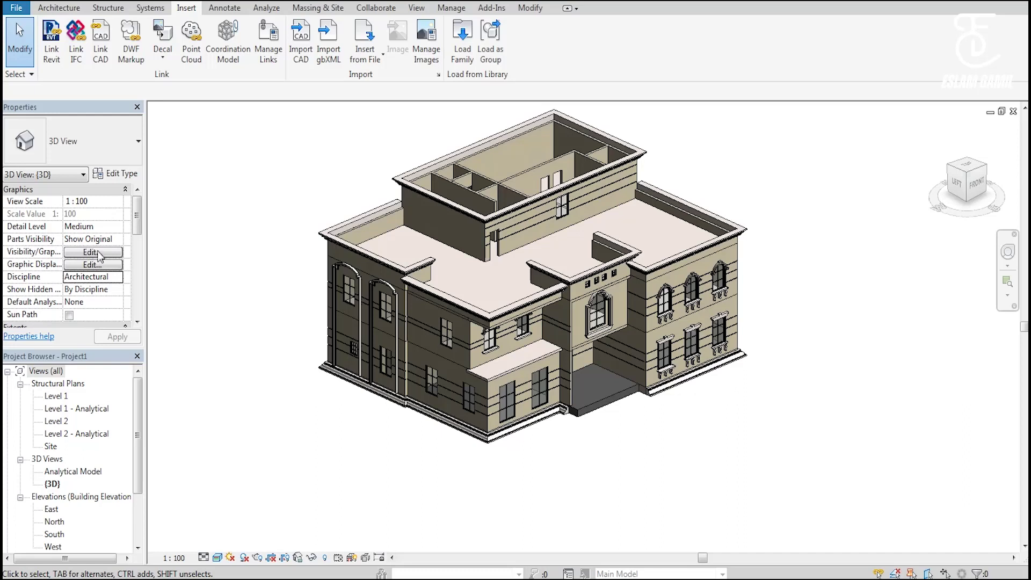
# - In the 3D view's Visibility/Graphics, hide the Floors category to test its effect
pyautogui.click(98, 252)
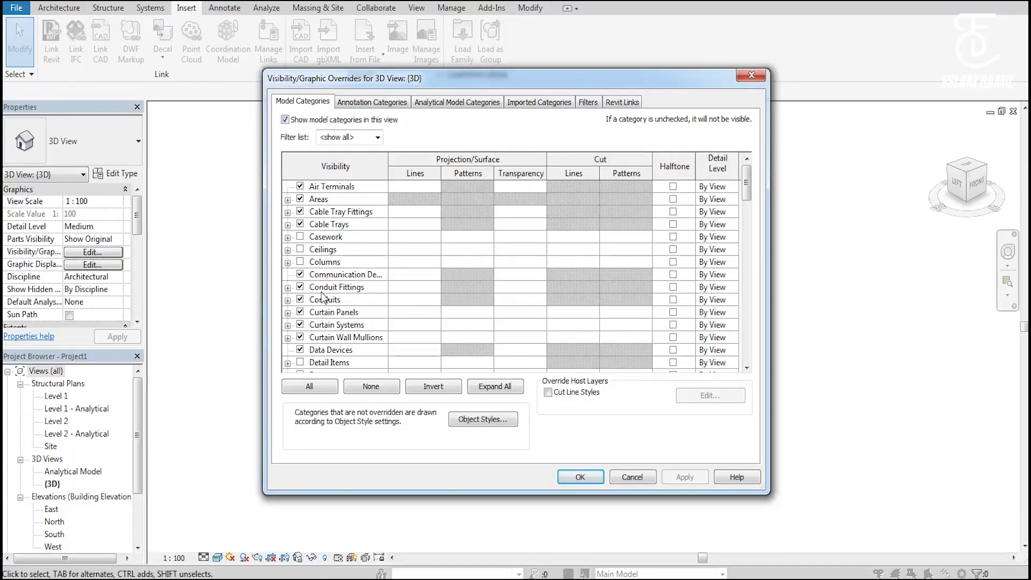
pyautogui.moveTo(537, 78); pyautogui.dragTo(727, 50)
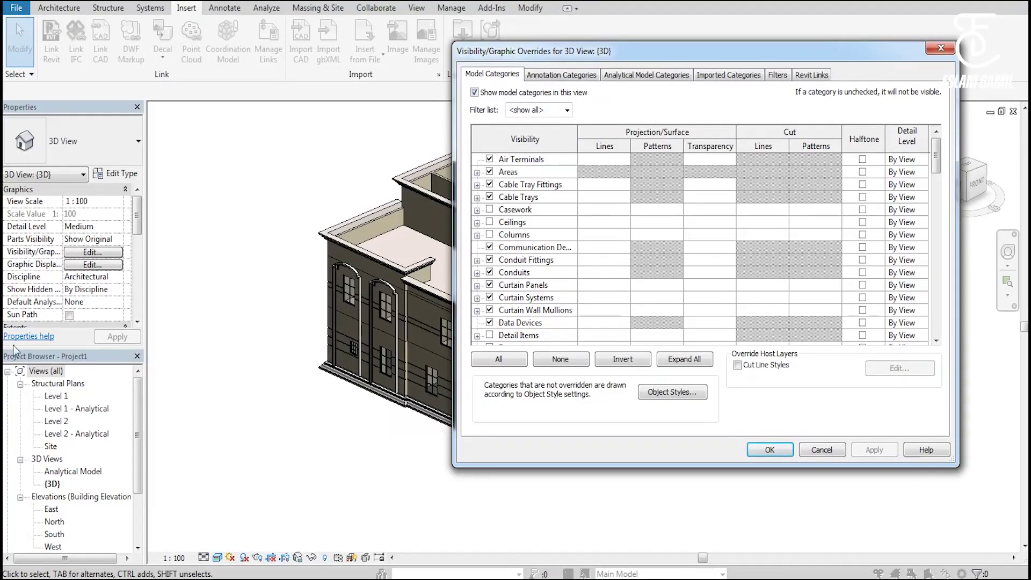
pyautogui.click(509, 288)
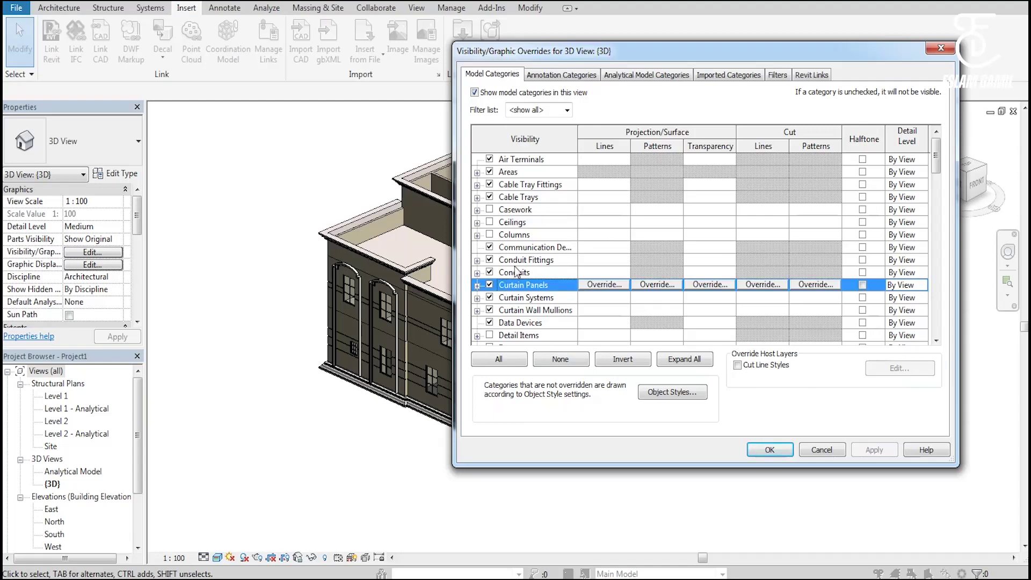
pyautogui.press('pagedown')
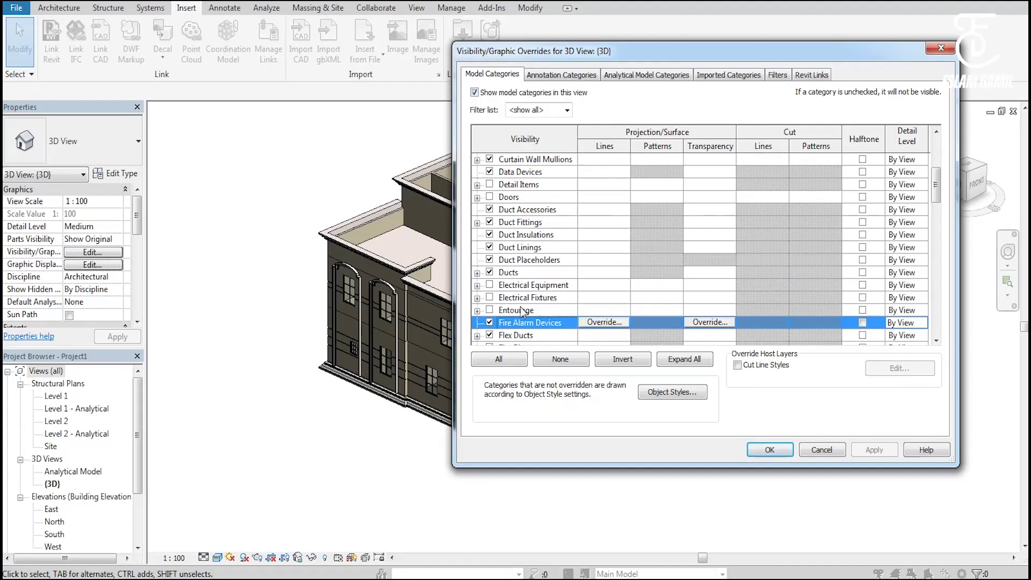
pyautogui.scroll(-2, 521, 311)
pyautogui.scroll(-2, 518, 311)
pyautogui.keyDown('ctrl'); pyautogui.click(492, 312); pyautogui.keyUp('ctrl')
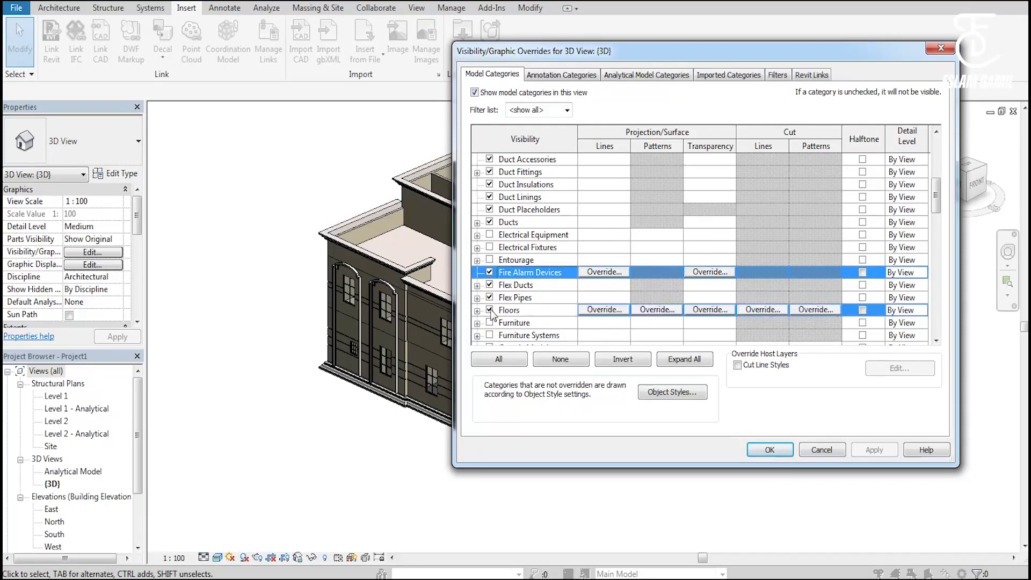
pyautogui.click(769, 449)
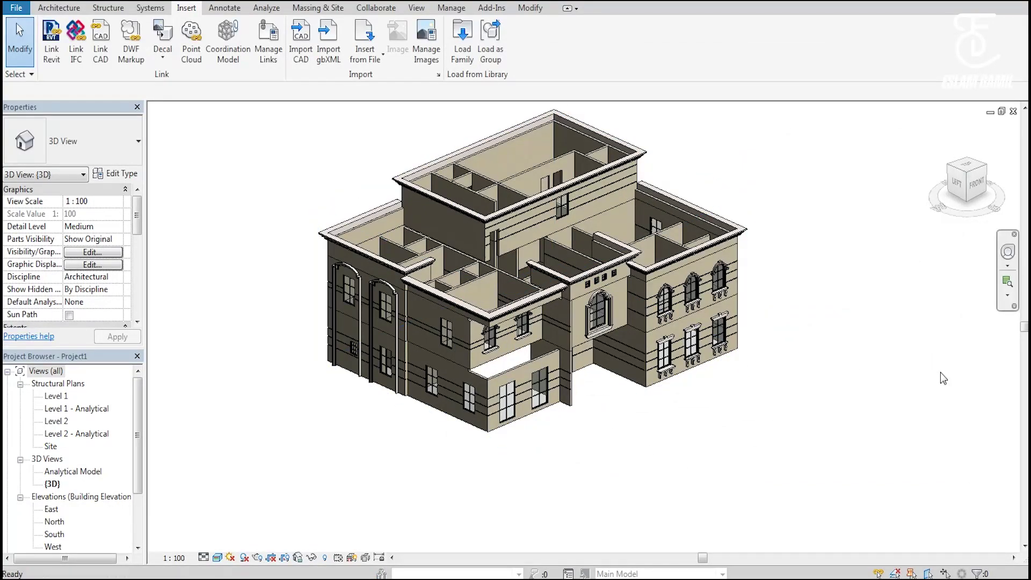
# - Hide the Walls category as well through Visibility/Graphics (VV)
pyautogui.press('v')
pyautogui.press('v')
pyautogui.click(535, 252)
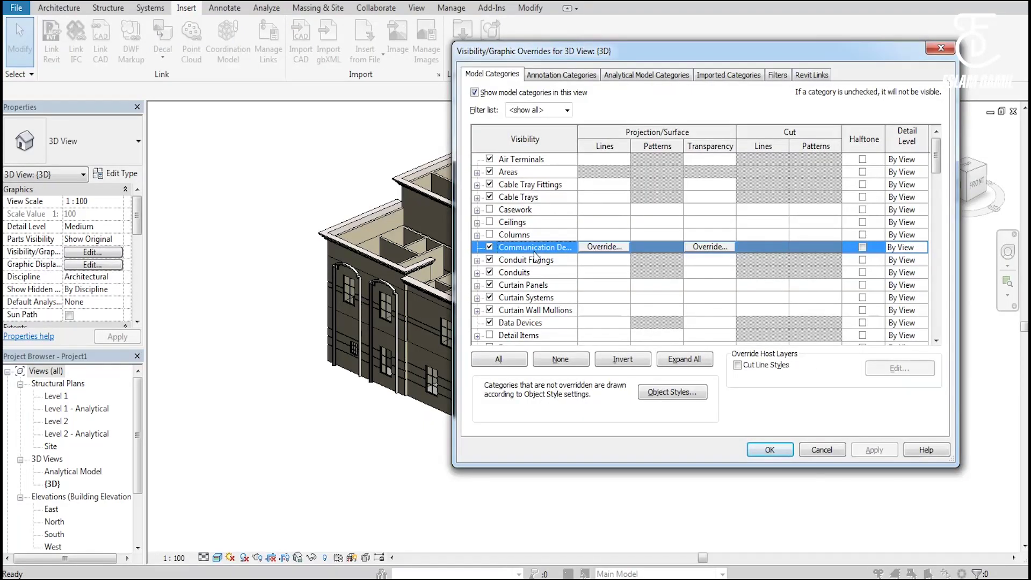
pyautogui.press('w')
pyautogui.click(489, 310)
pyautogui.click(771, 450)
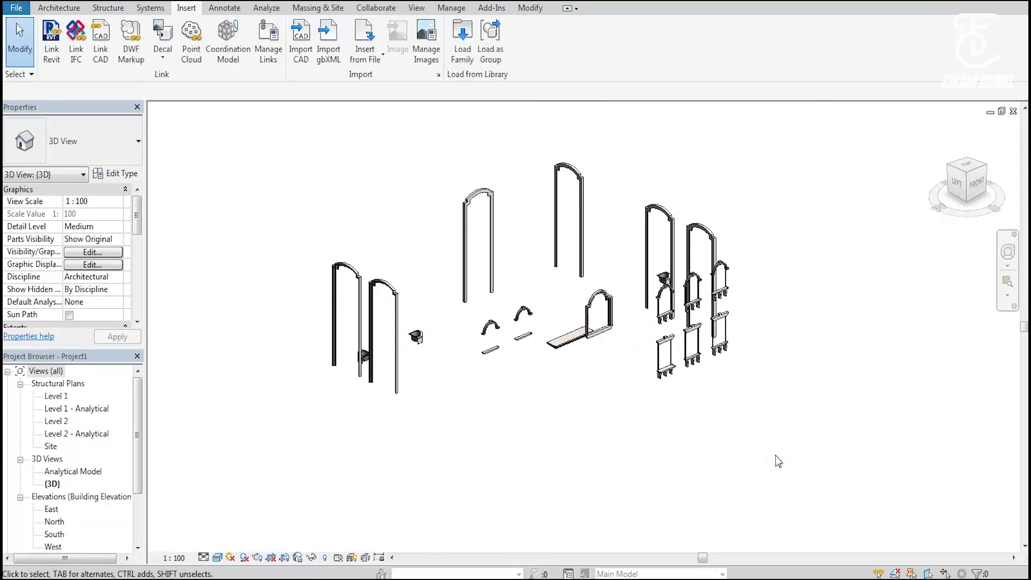
# - Restore Walls and Floors and turn on the Columns category
pyautogui.press('v')
pyautogui.press('v')
pyautogui.click(517, 285)
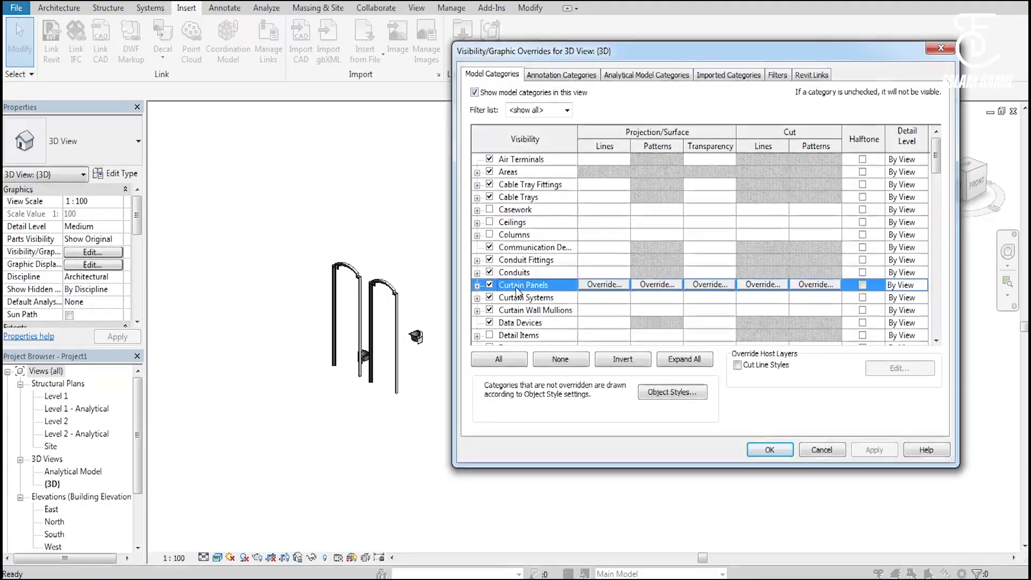
pyautogui.press('w')
pyautogui.click(489, 322)
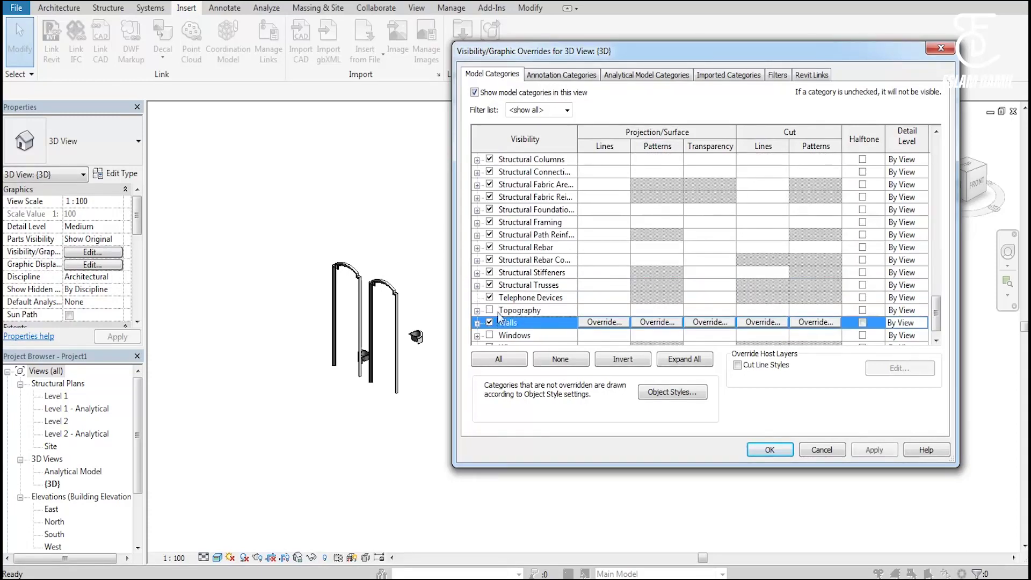
pyautogui.press('f')
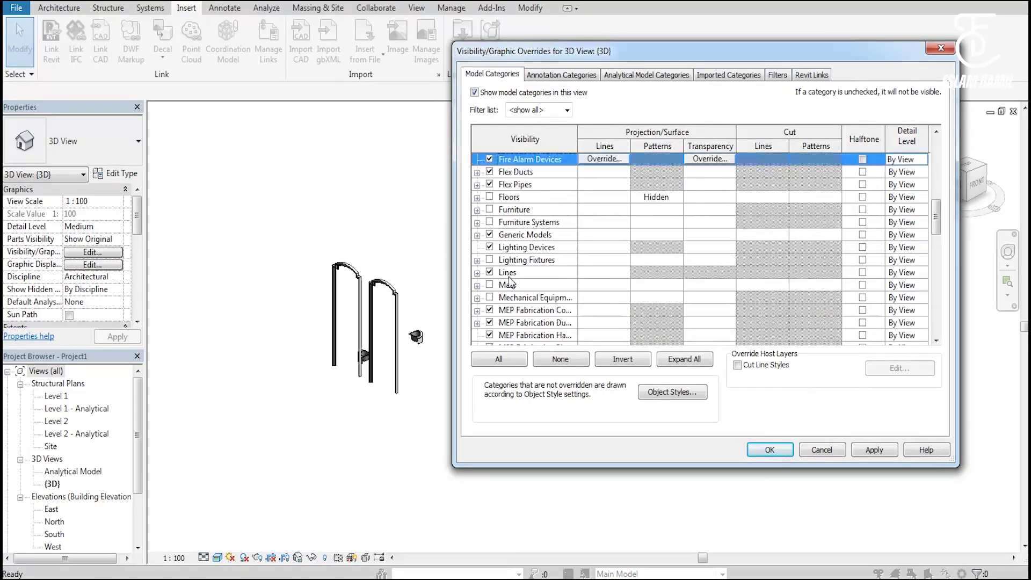
pyautogui.click(490, 197)
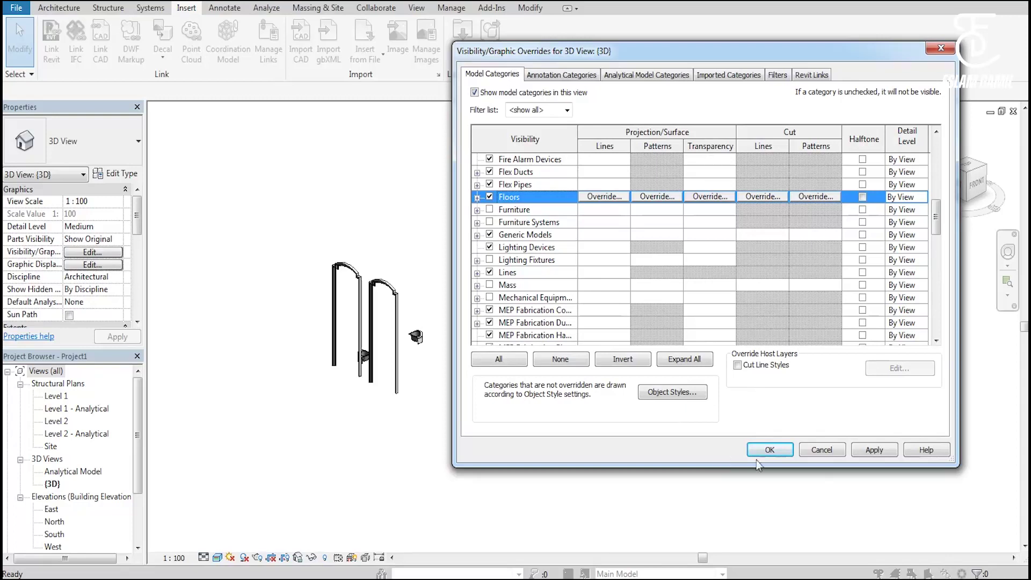
pyautogui.click(560, 244)
pyautogui.press('c')
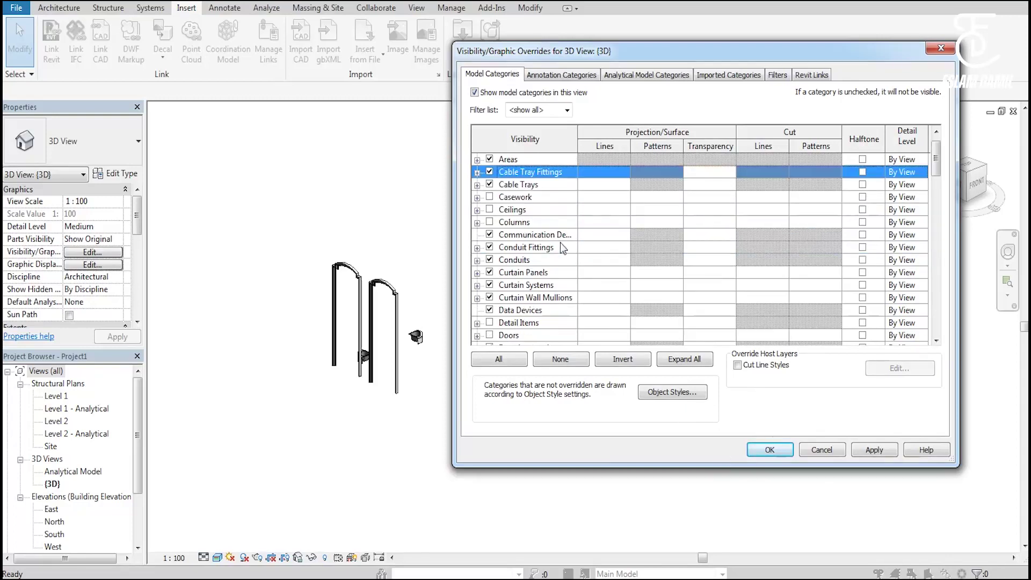
pyautogui.click(490, 222)
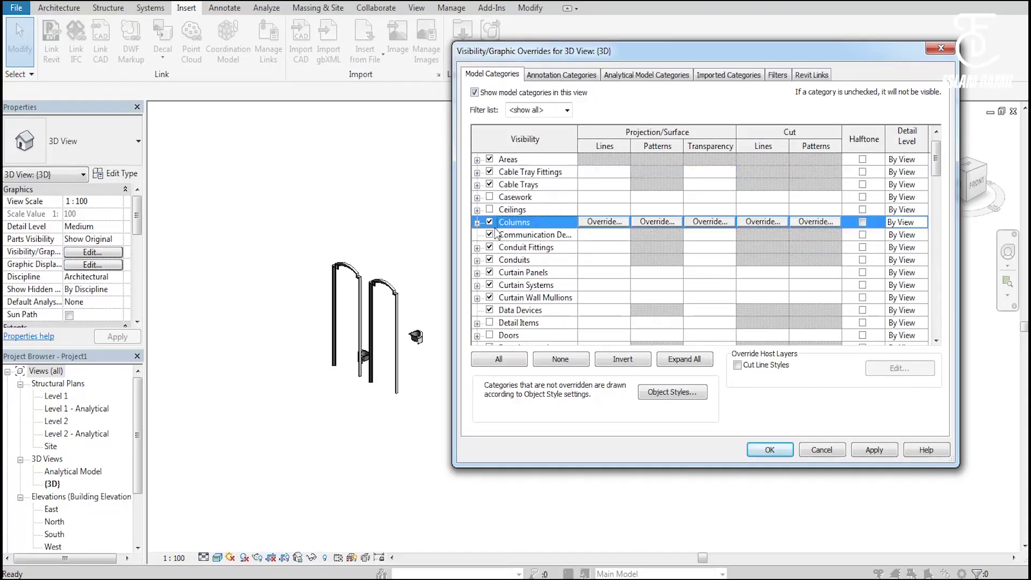
pyautogui.click(759, 451)
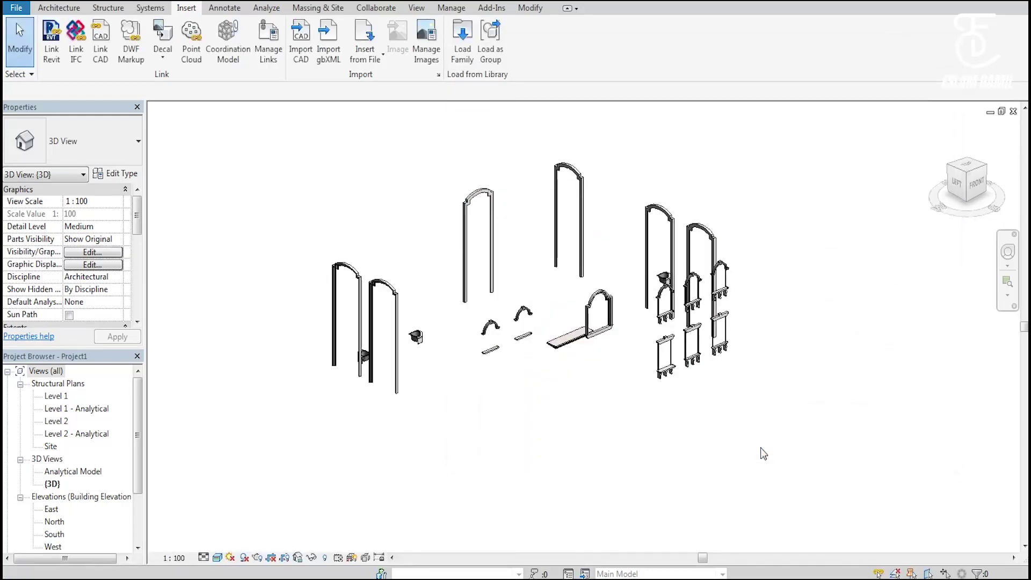
# - Select all model categories in Visibility/Graphics and uncheck them at once
pyautogui.press('v')
pyautogui.press('v')
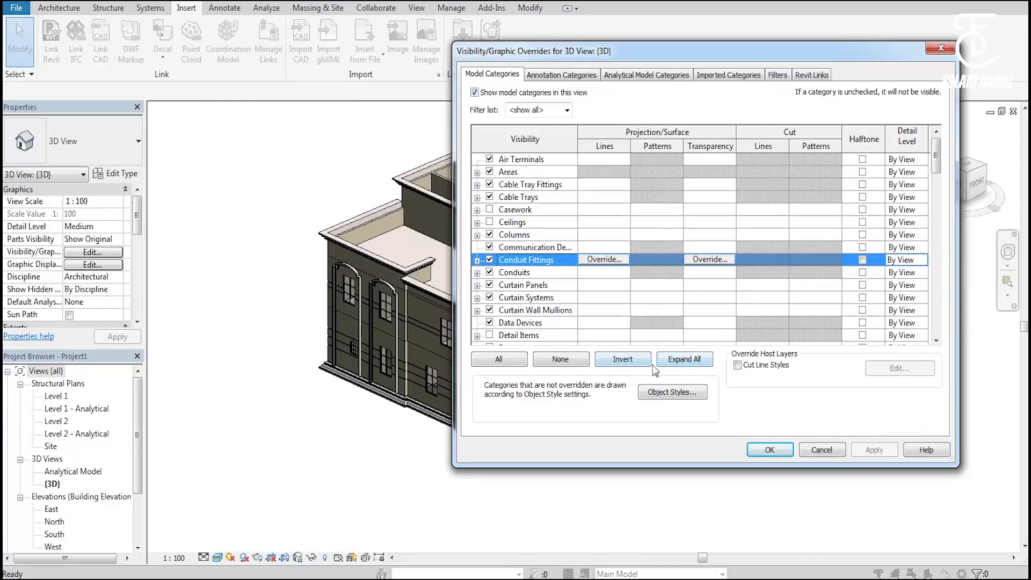
pyautogui.click(514, 364)
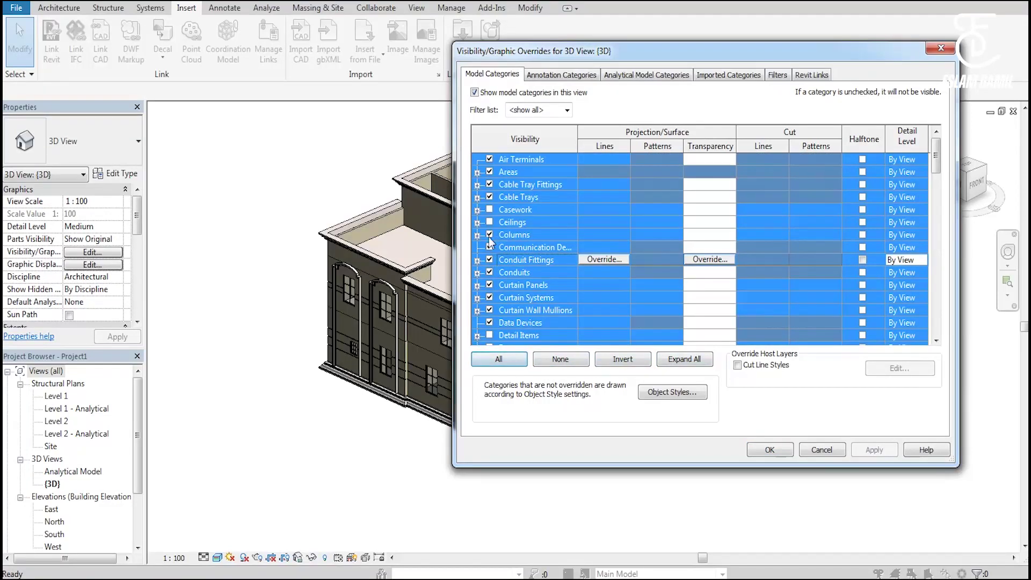
pyautogui.click(490, 247)
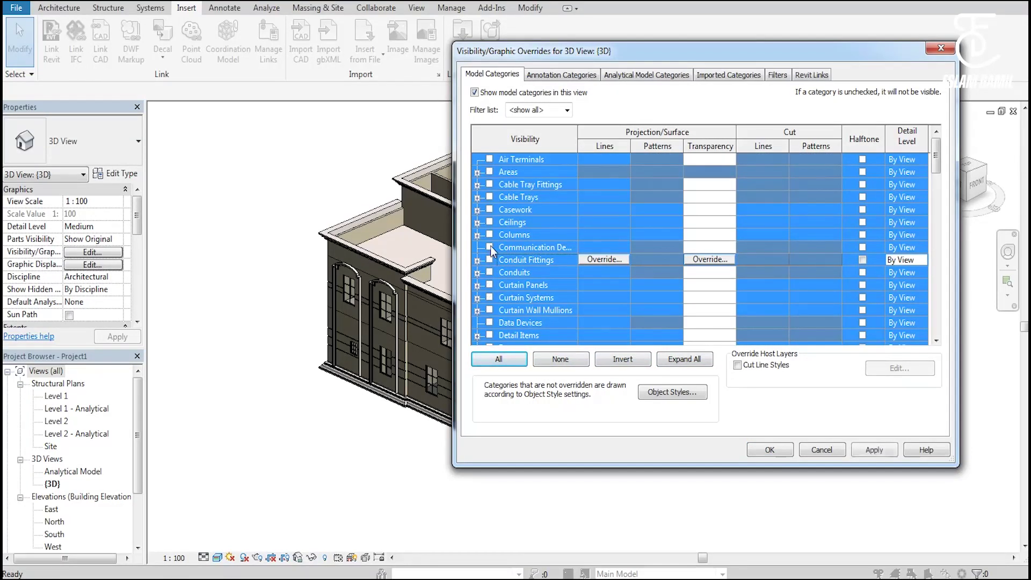
# - Apply the hidden categories, re-enable only Columns, then zoom and pan to inspect them
pyautogui.click(770, 450)
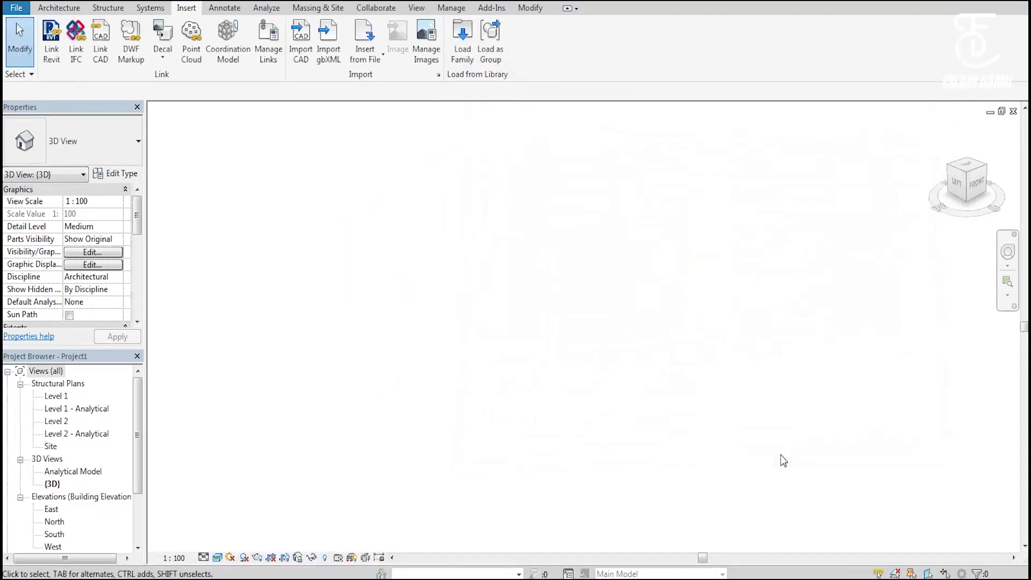
pyautogui.press('v')
pyautogui.press('v')
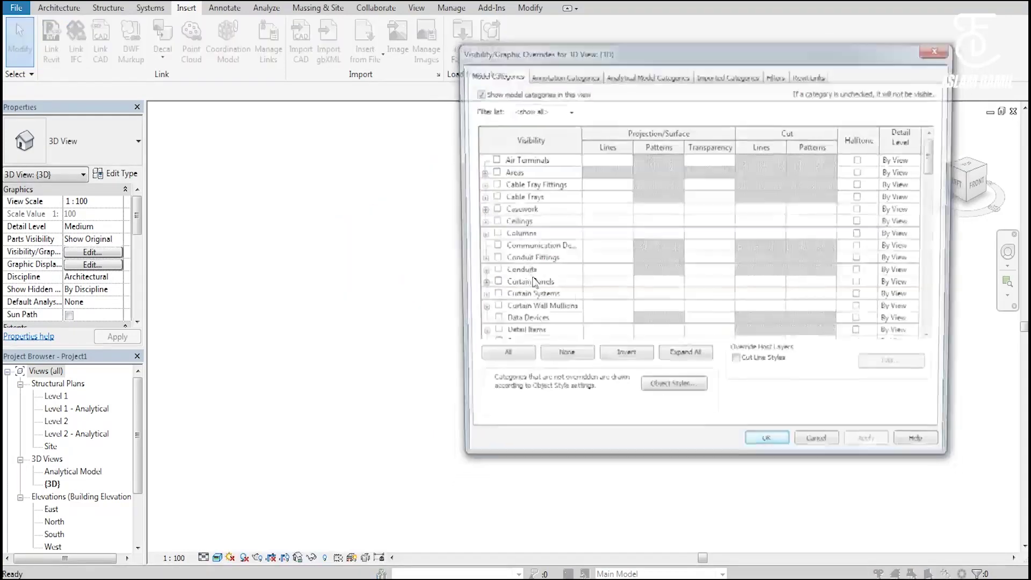
pyautogui.click(490, 235)
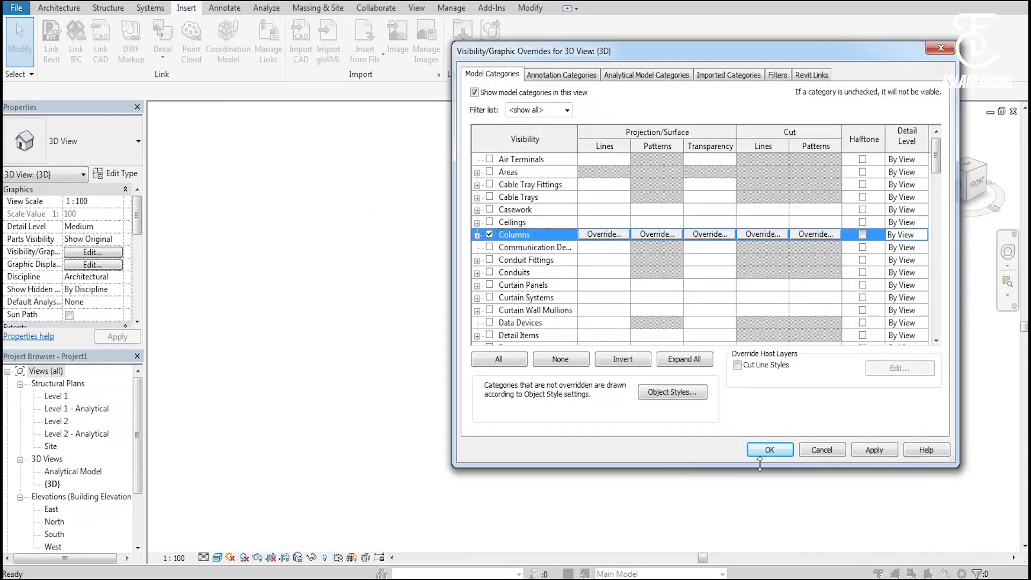
pyautogui.click(765, 455)
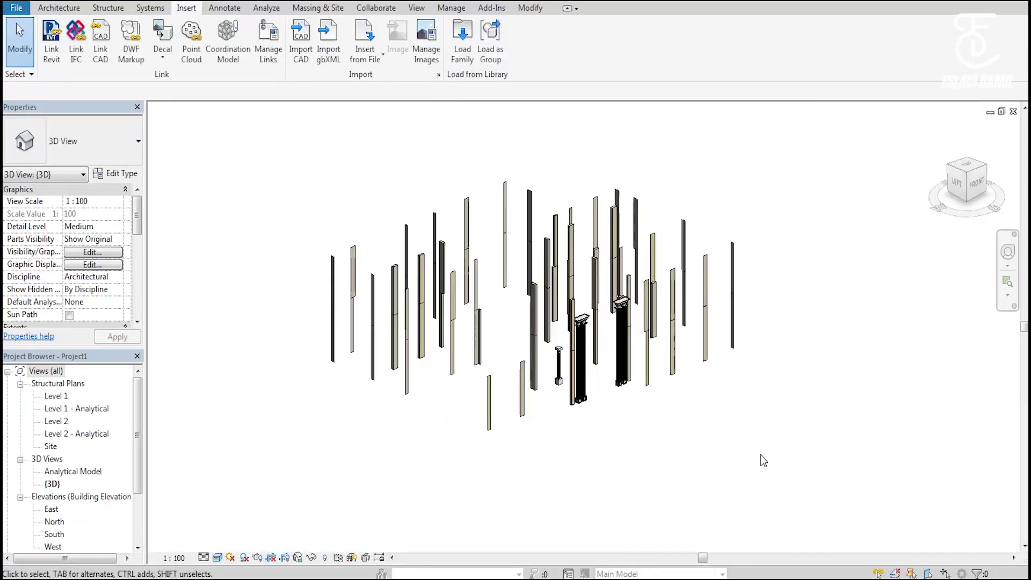
pyautogui.scroll(2, 643, 401)
pyautogui.scroll(2, 588, 276)
pyautogui.scroll(3, 511, 374)
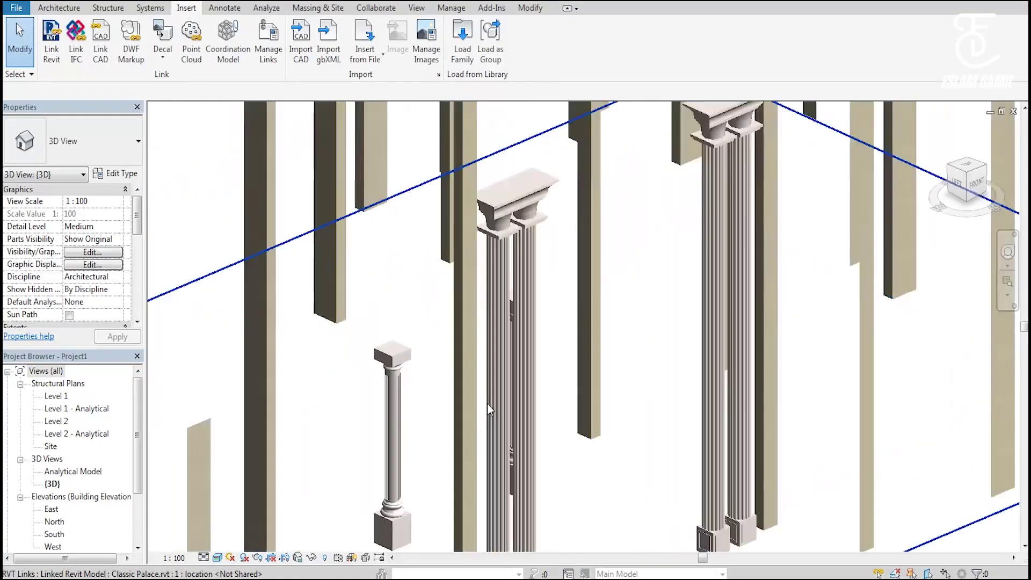
pyautogui.scroll(-4, 597, 342)
pyautogui.scroll(-3, 604, 341)
pyautogui.scroll(-2, 610, 342)
pyautogui.moveTo(748, 221); pyautogui.dragTo(768, 226, button='middle')
# - Recheck category selection in Visibility/Graphics (VG), keeping only Columns visible
pyautogui.press('v')
pyautogui.press('g')
pyautogui.click(528, 214)
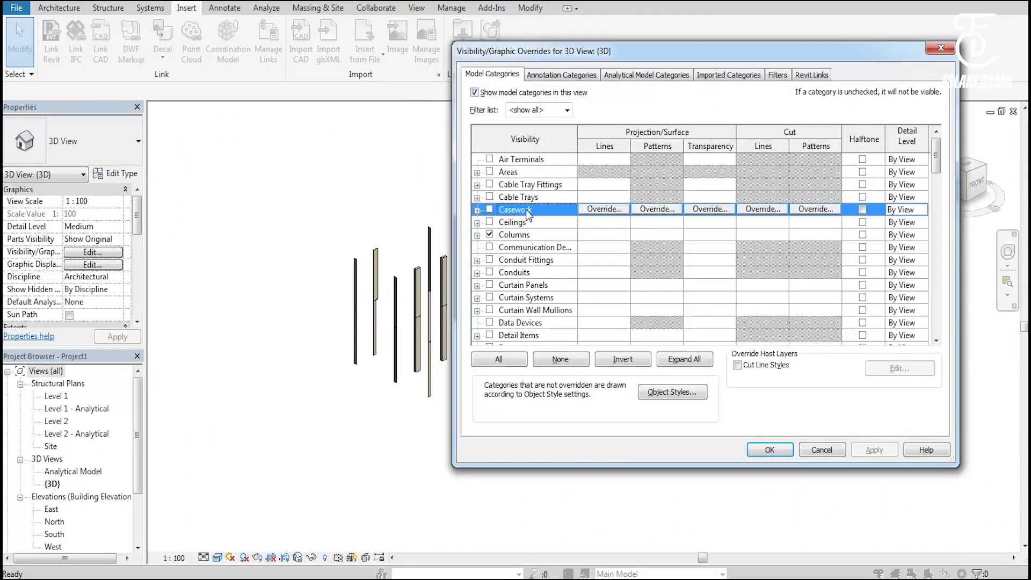
pyautogui.click(498, 358)
pyautogui.click(490, 222)
pyautogui.click(769, 450)
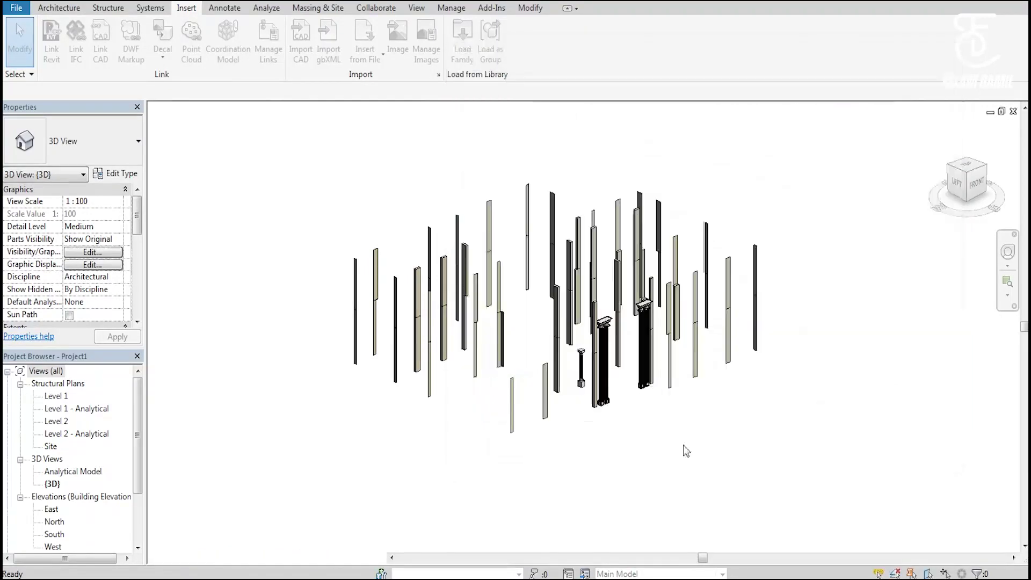